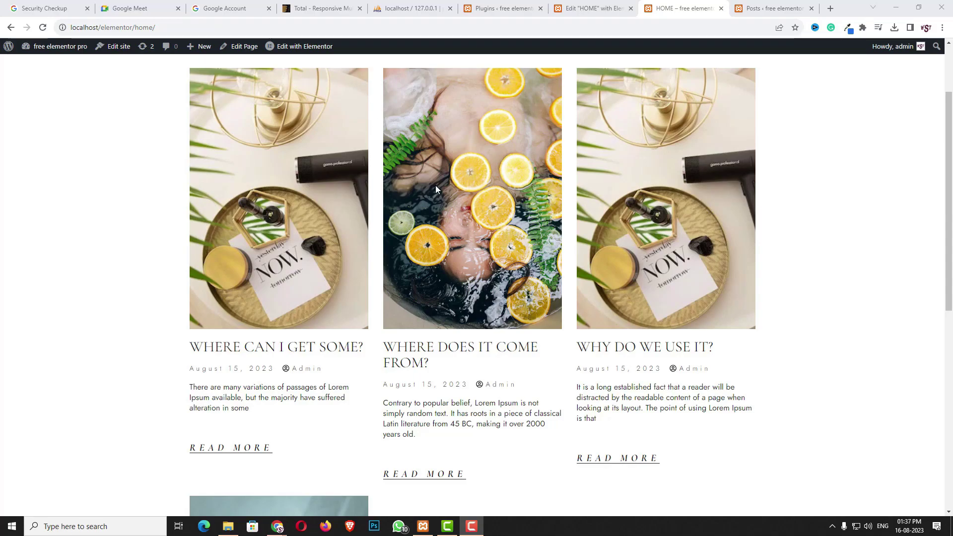
Step: Review the finished post grid on the HOME page, filtering it by BUSINESS, FOOD and TRAVEL in turn
scroll(438, 219, down, 1)
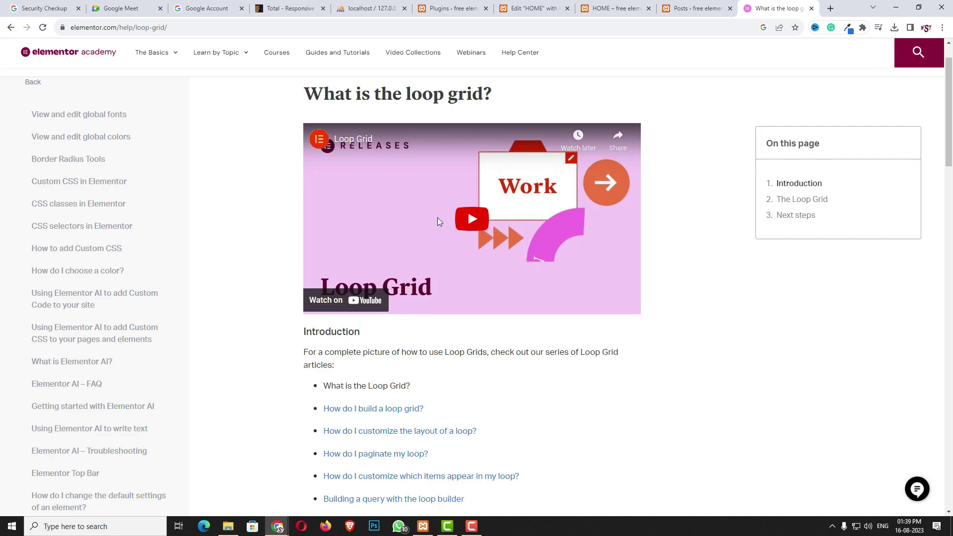
key(ctrl+shift+Tab)
key(ctrl+shift+Tab)
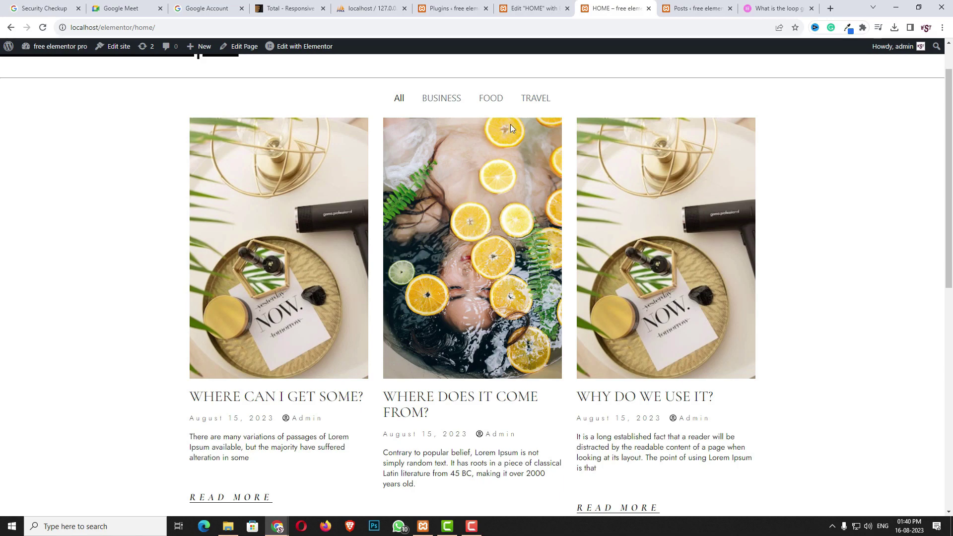
click(447, 103)
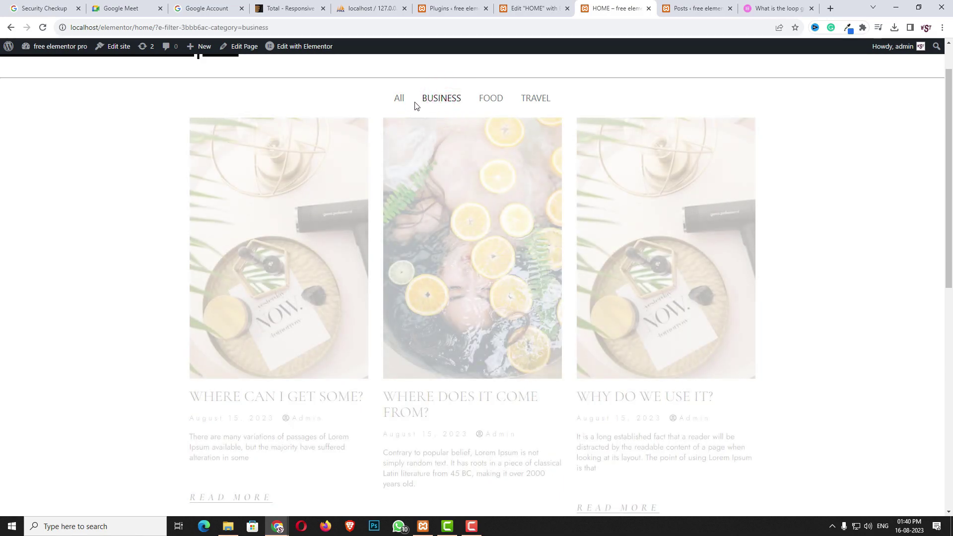
click(494, 99)
click(535, 98)
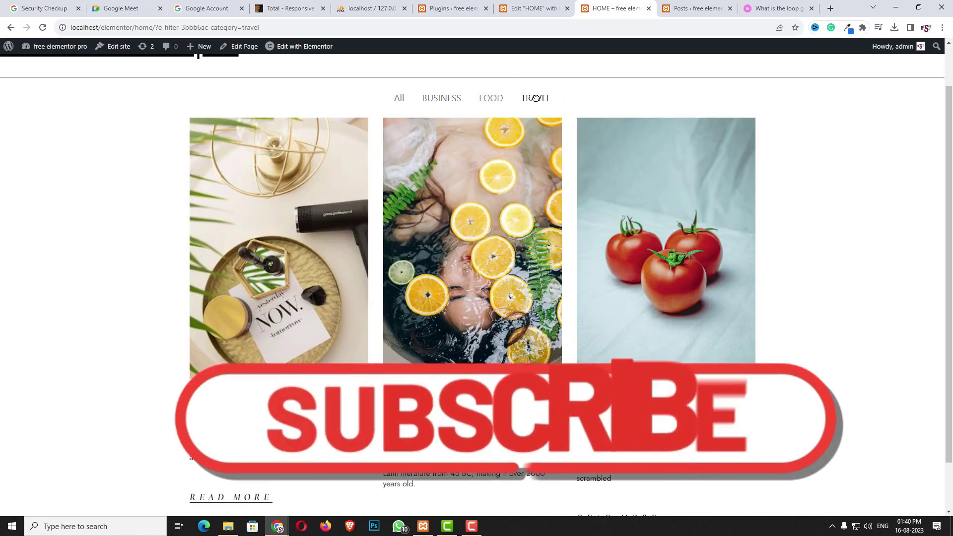
Step: Review the installed plugins and the list of all posts with their categories in the site's admin area
click(449, 8)
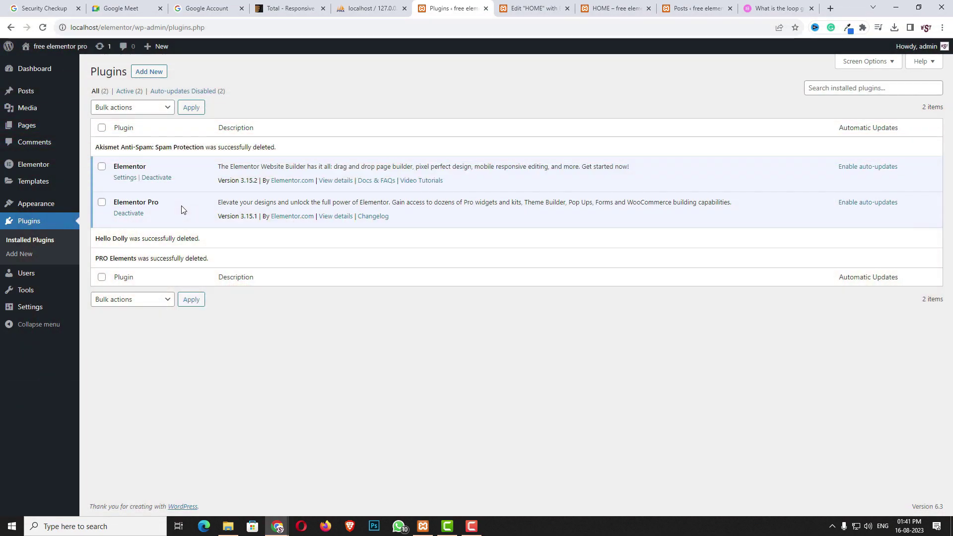
click(27, 93)
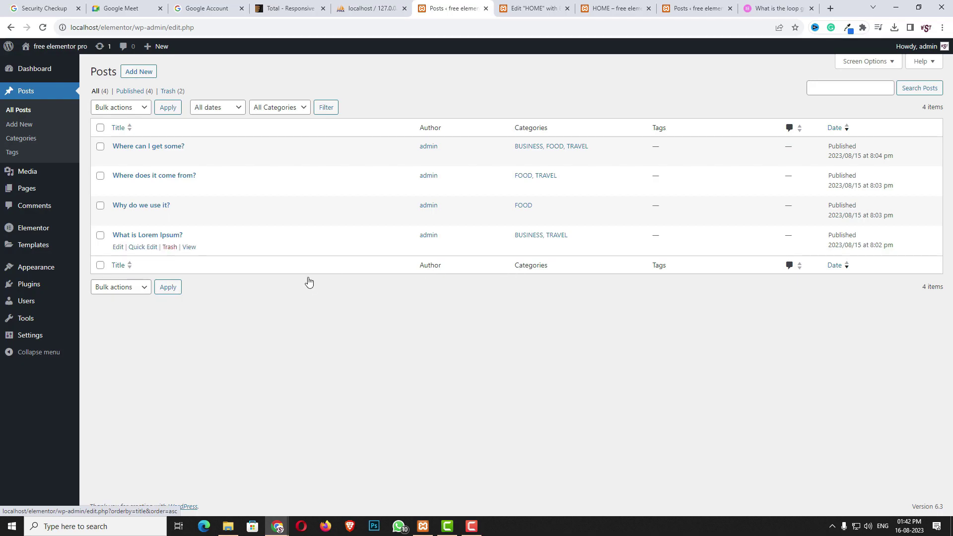
Step: Create a new page titled LOOP and publish it
mouse_move(29, 191)
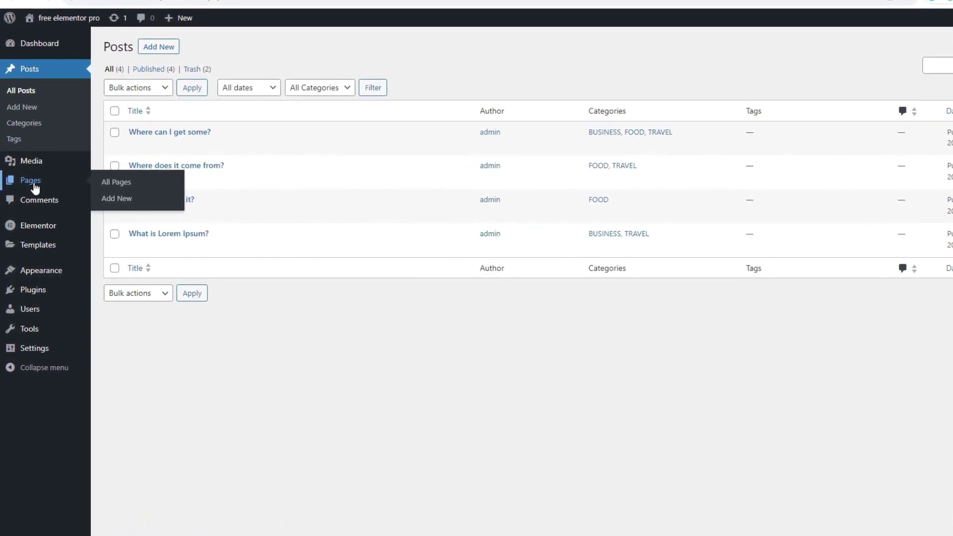
click(124, 201)
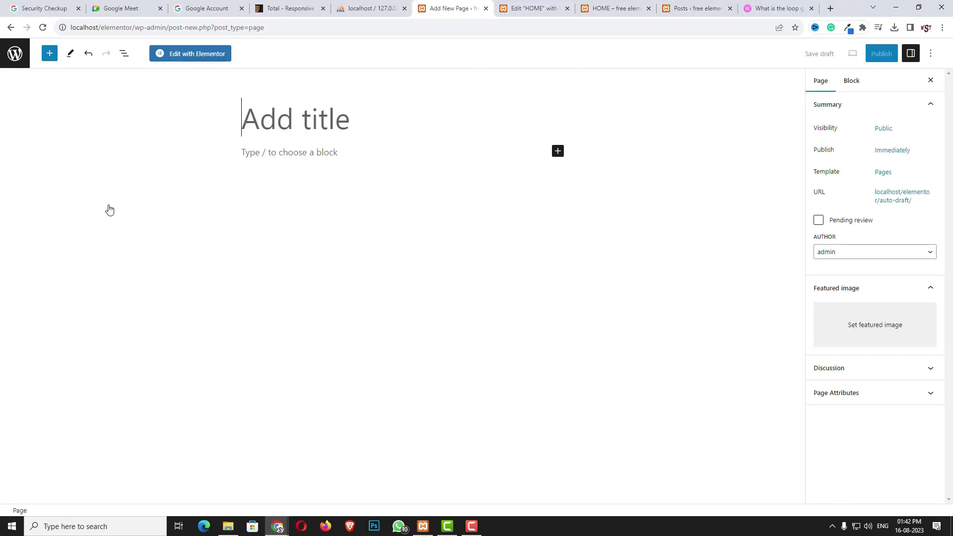
text(LOOP)
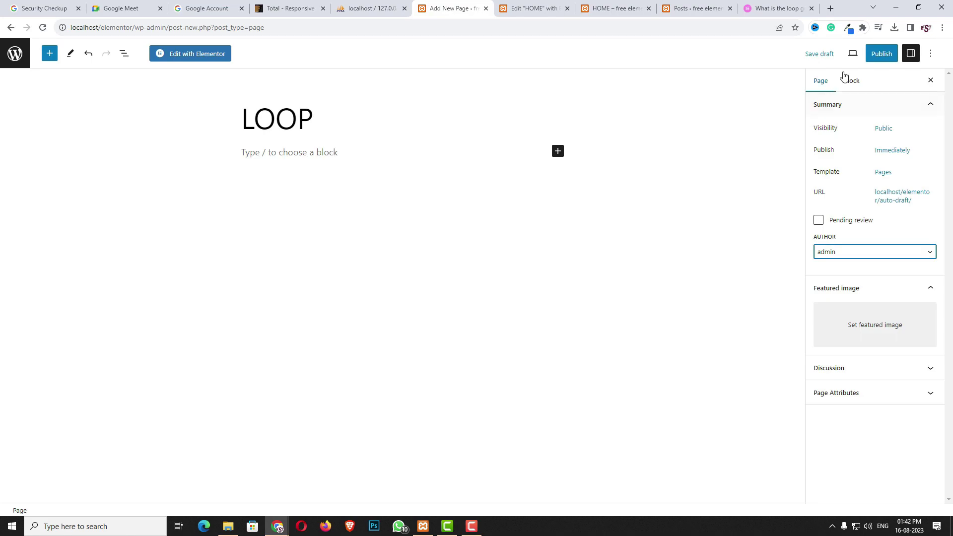
click(882, 53)
click(873, 53)
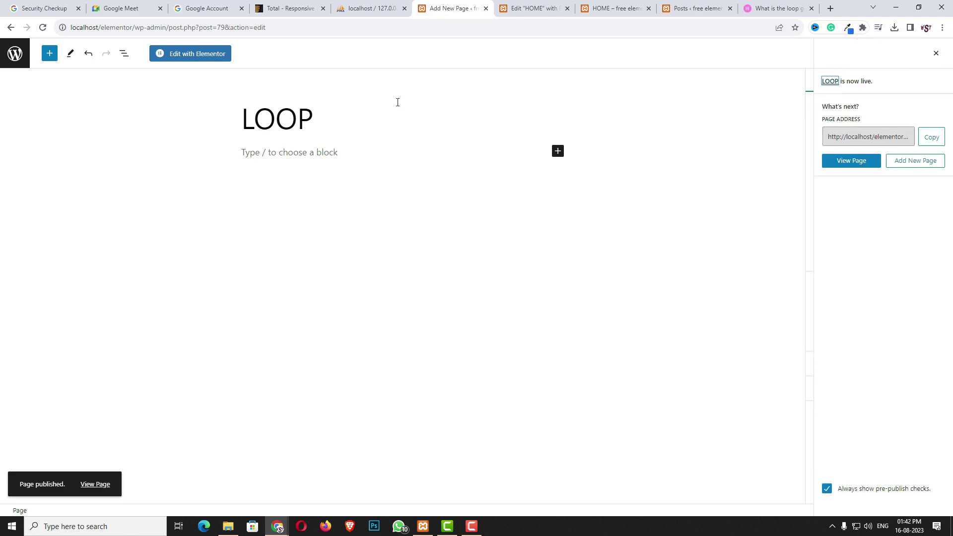
Step: Edit the LOOP page with Elementor and set its page layout to Elementor Full Width
click(209, 56)
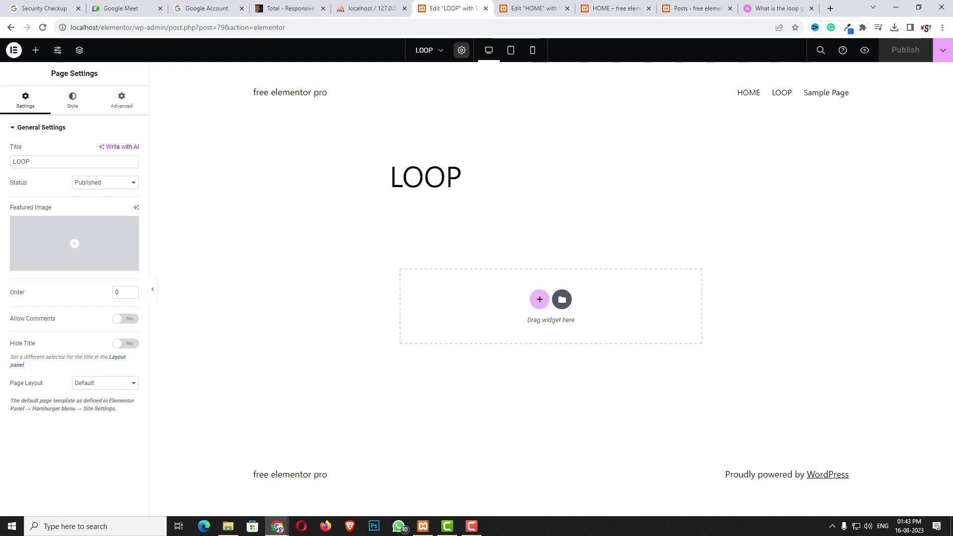
click(462, 50)
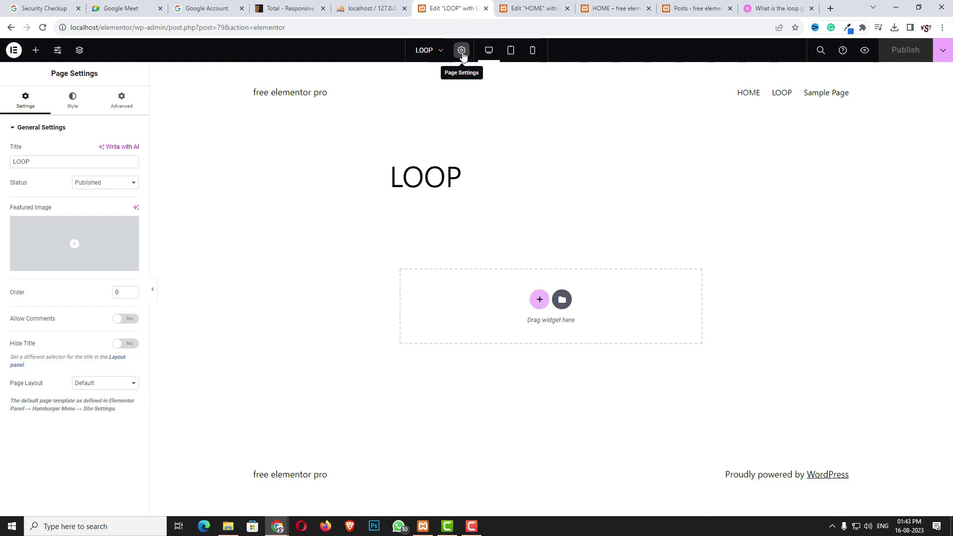
click(124, 383)
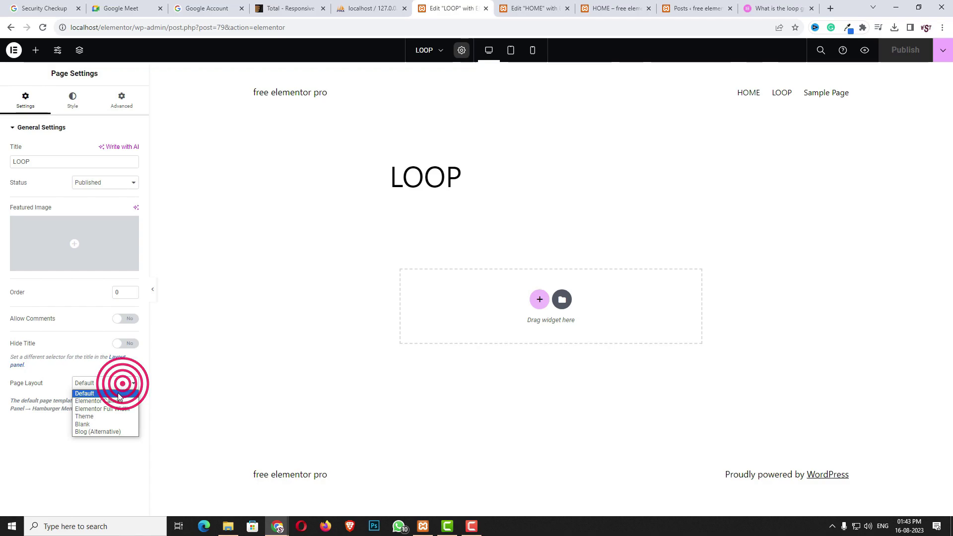
click(119, 410)
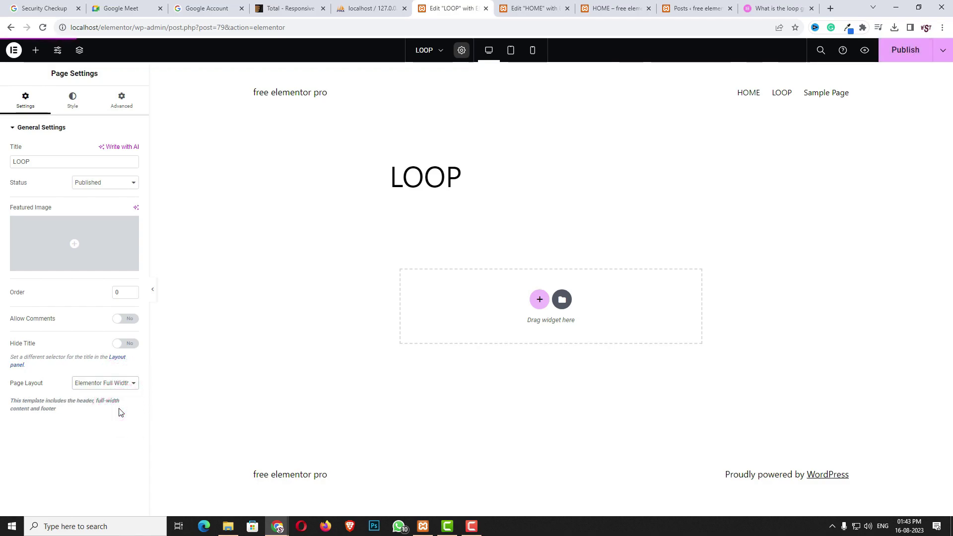
Step: Add a Loop Grid widget to the empty widget area of the LOOP page
scroll(124, 427, down, 2)
drag(48, 485, 475, 215)
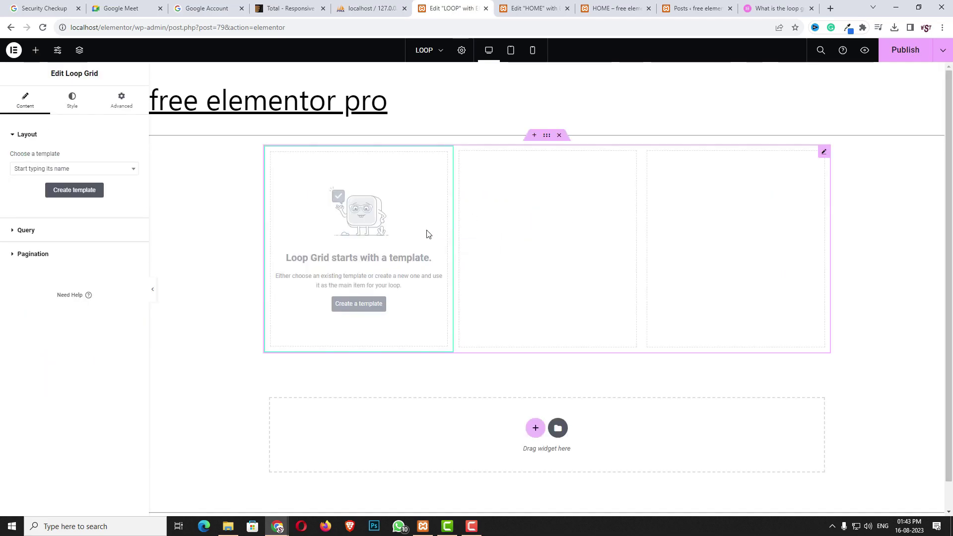
click(359, 306)
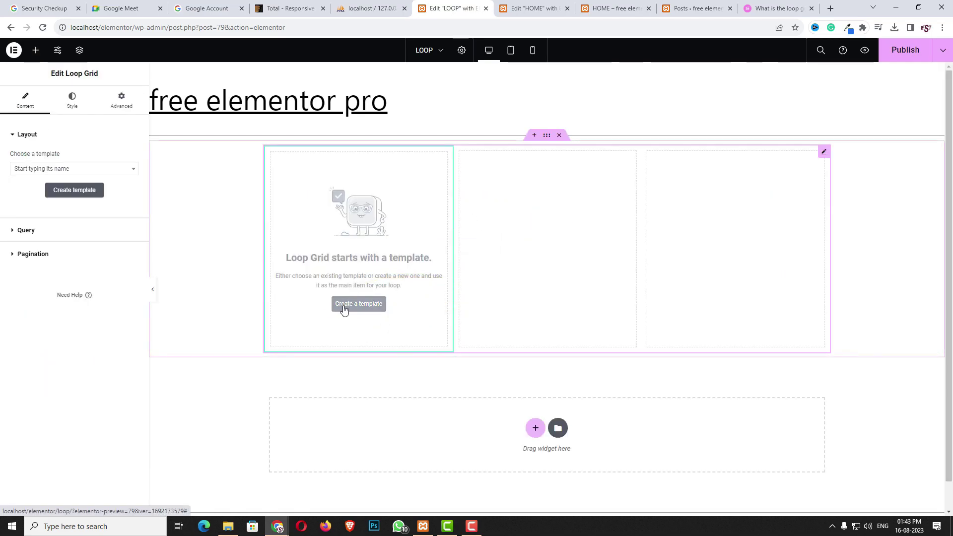
click(65, 196)
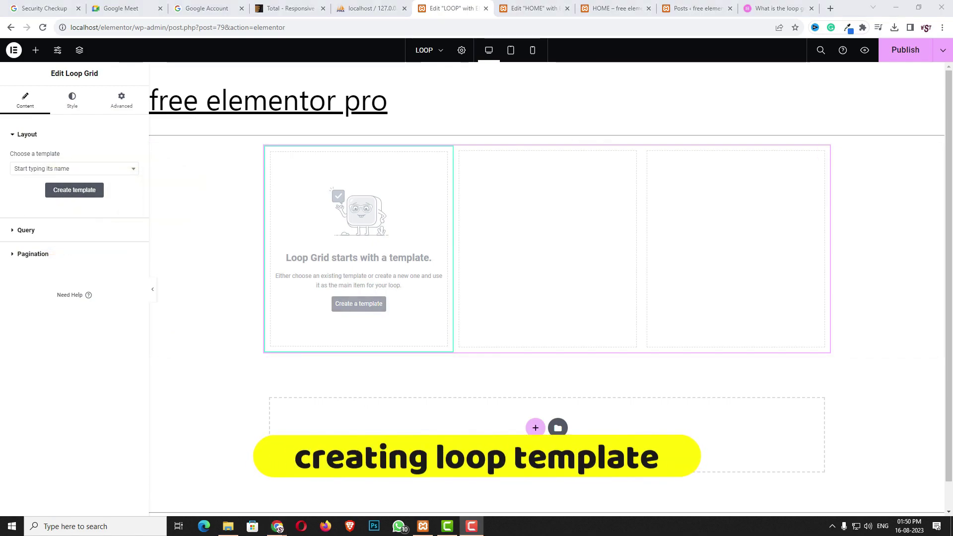
Step: Exit the Elementor editor to WordPress and open the saved templates list
click(15, 50)
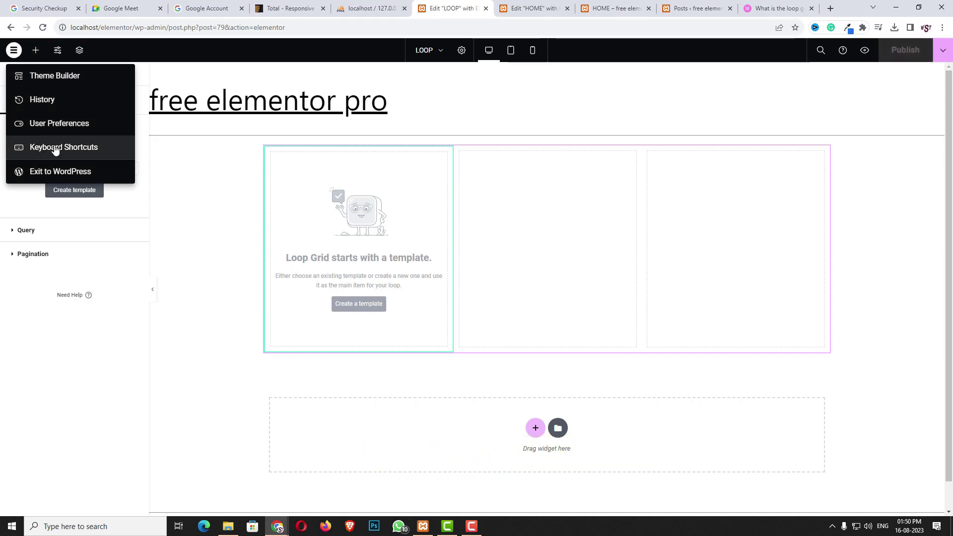
click(74, 172)
click(20, 64)
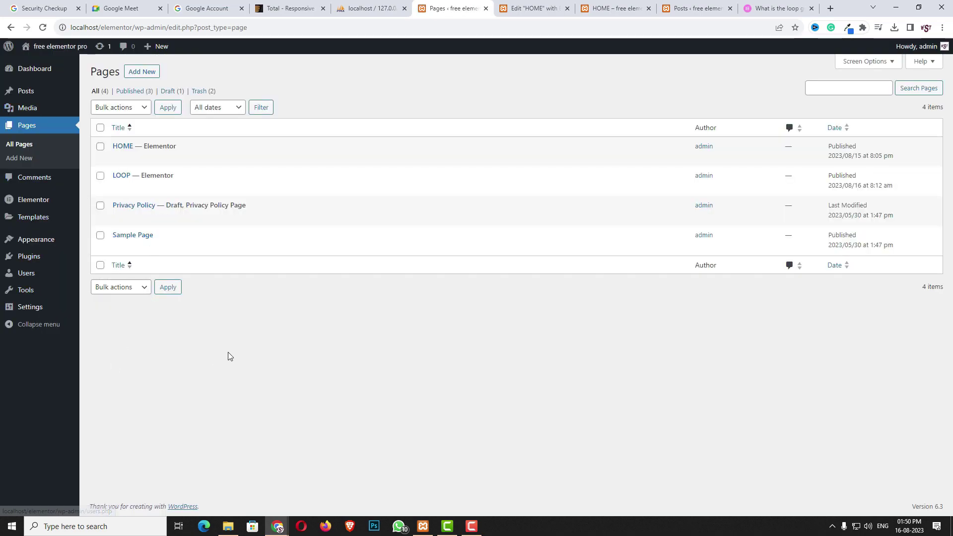
mouse_move(40, 226)
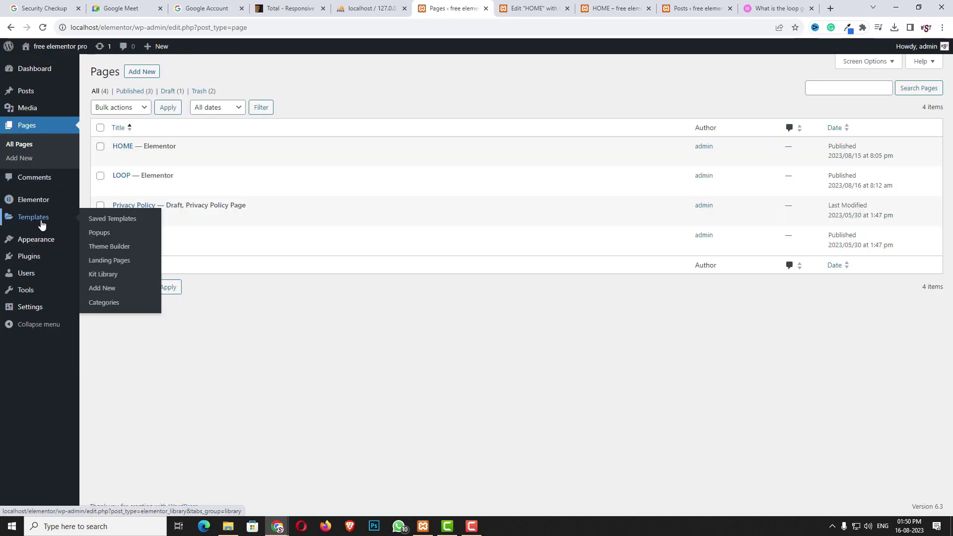
click(42, 220)
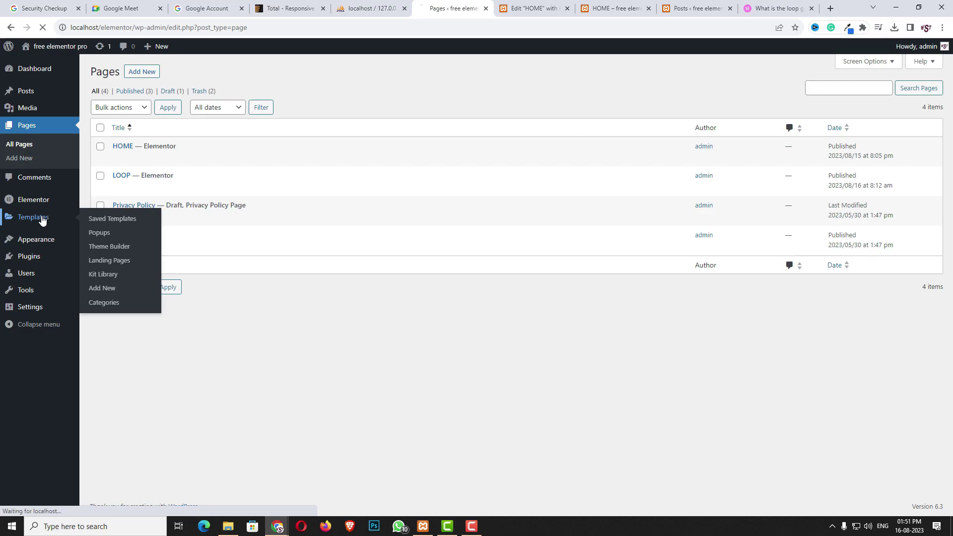
Step: Create a new Loop Item template named POST3 with Posts as its source type
click(211, 68)
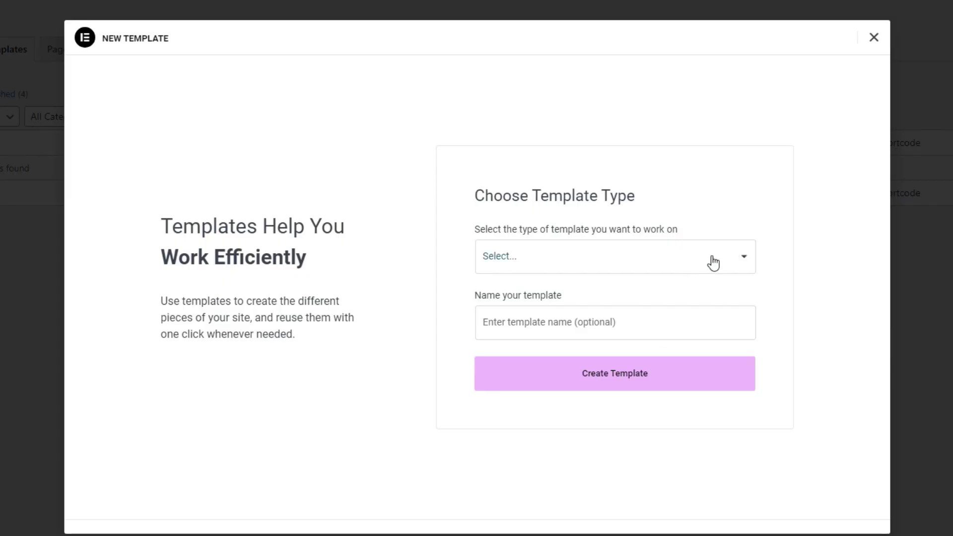
click(645, 272)
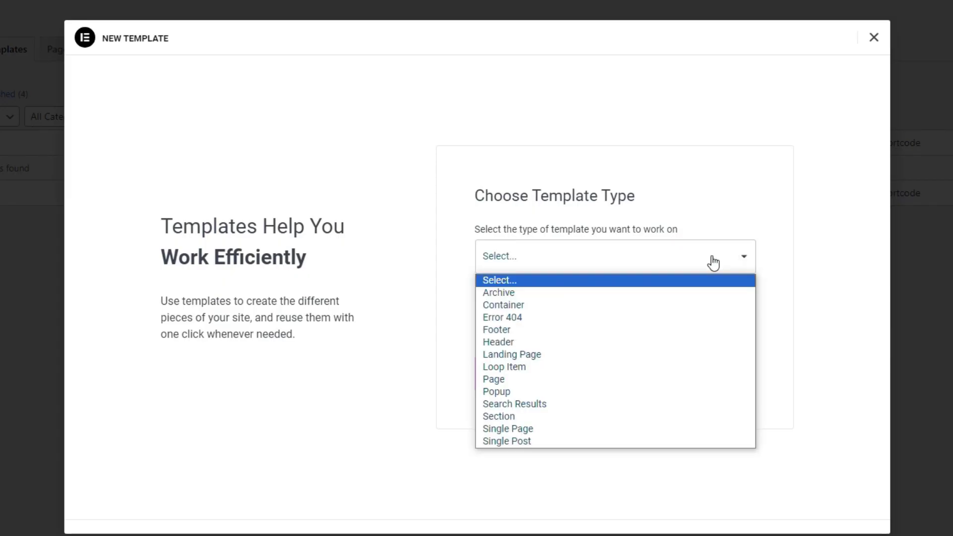
click(529, 368)
click(505, 286)
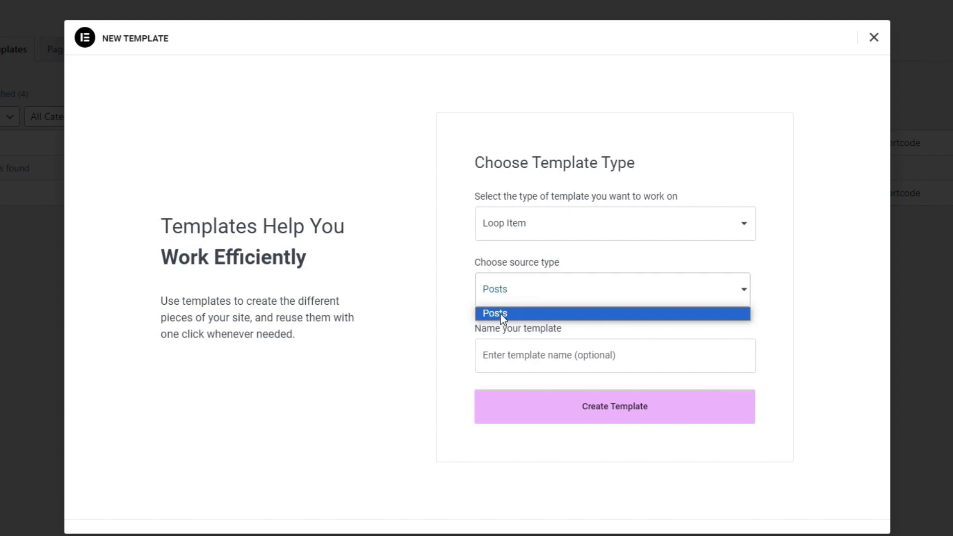
click(503, 314)
click(510, 358)
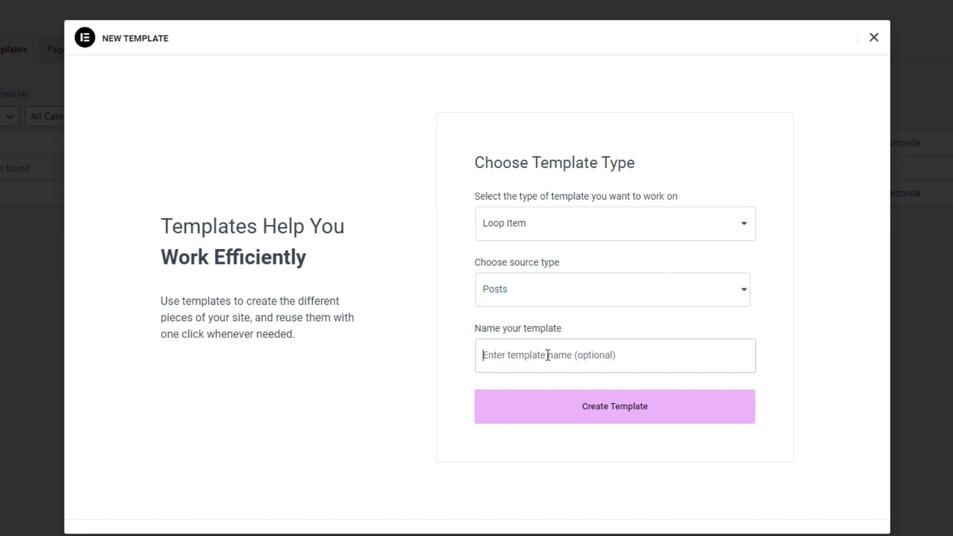
text(POST3)
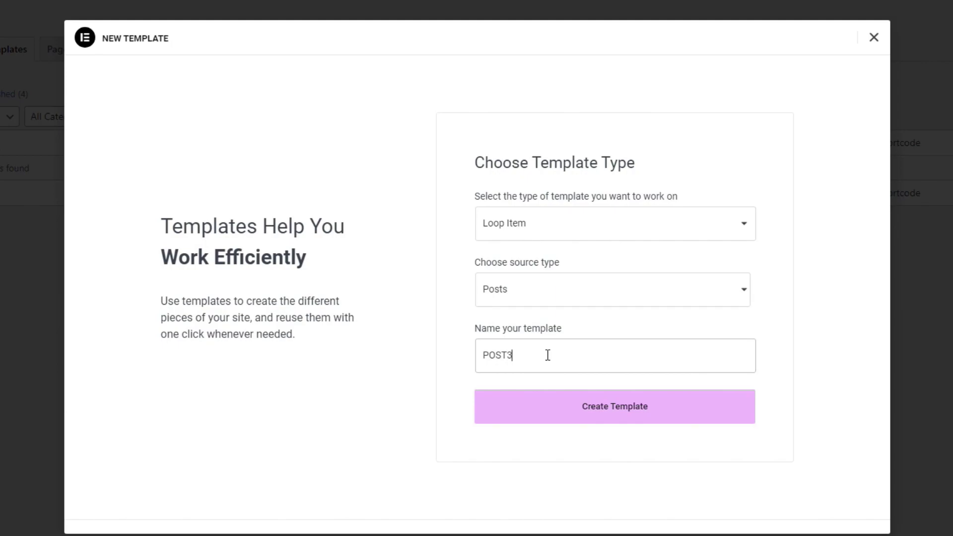
click(599, 418)
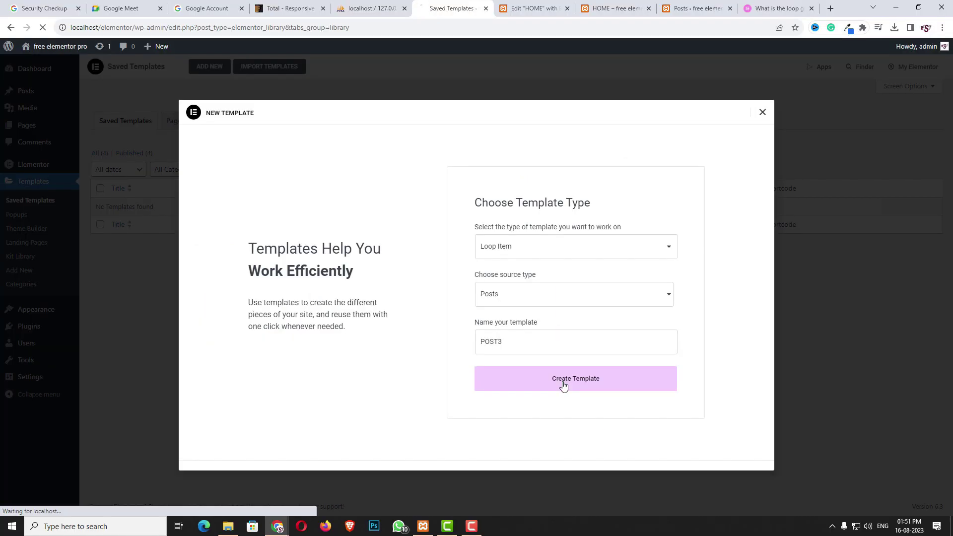
Step: Dismiss the template library and add a single container with downward direction to the blank POST3 template
mouse_move(587, 265)
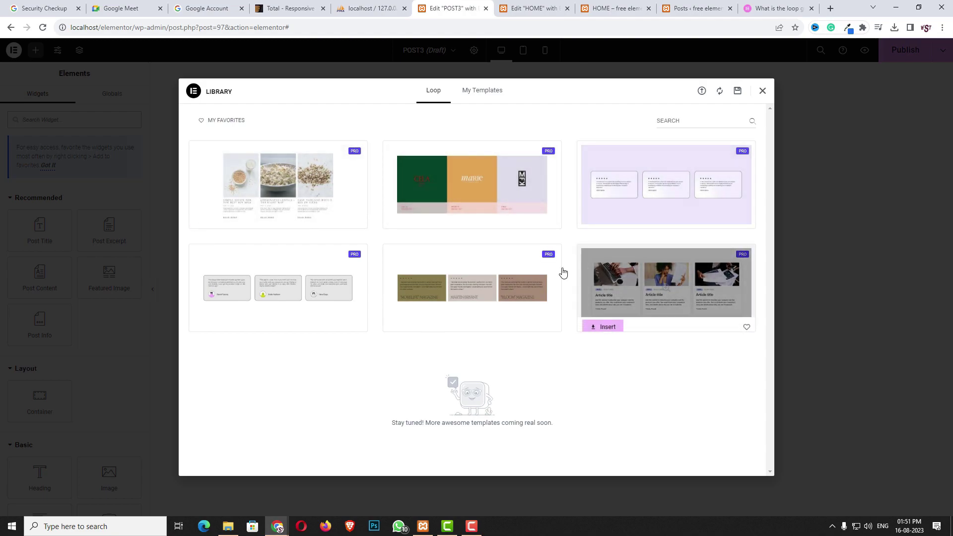
mouse_move(310, 192)
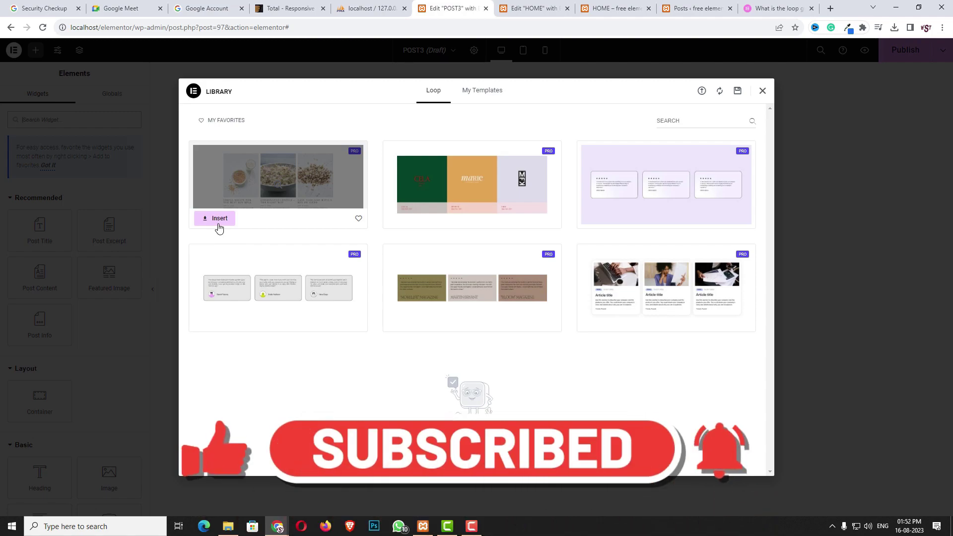
click(762, 91)
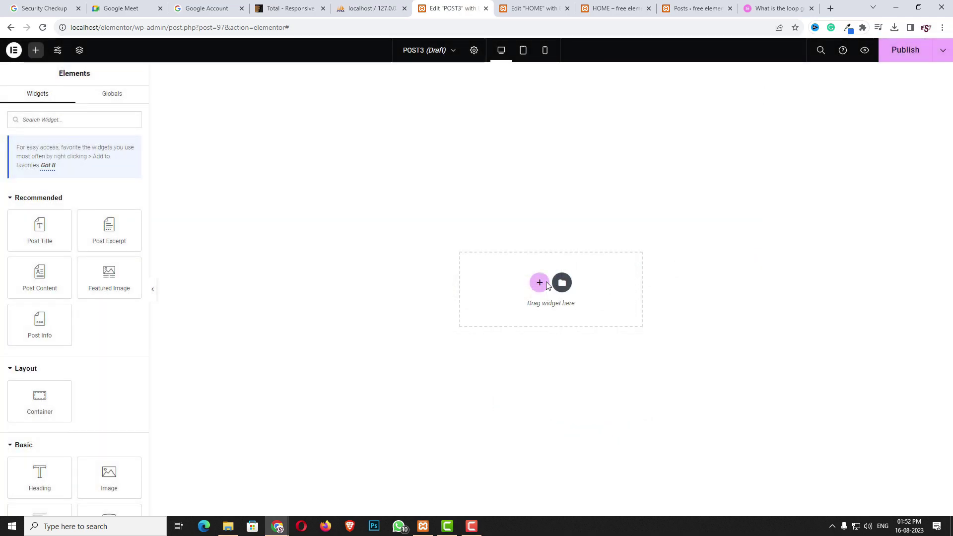
click(540, 284)
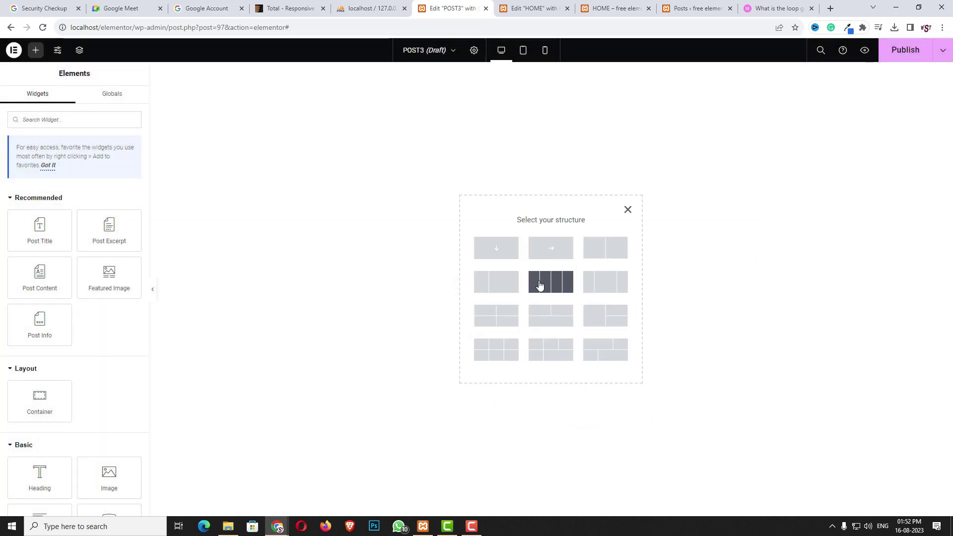
click(501, 254)
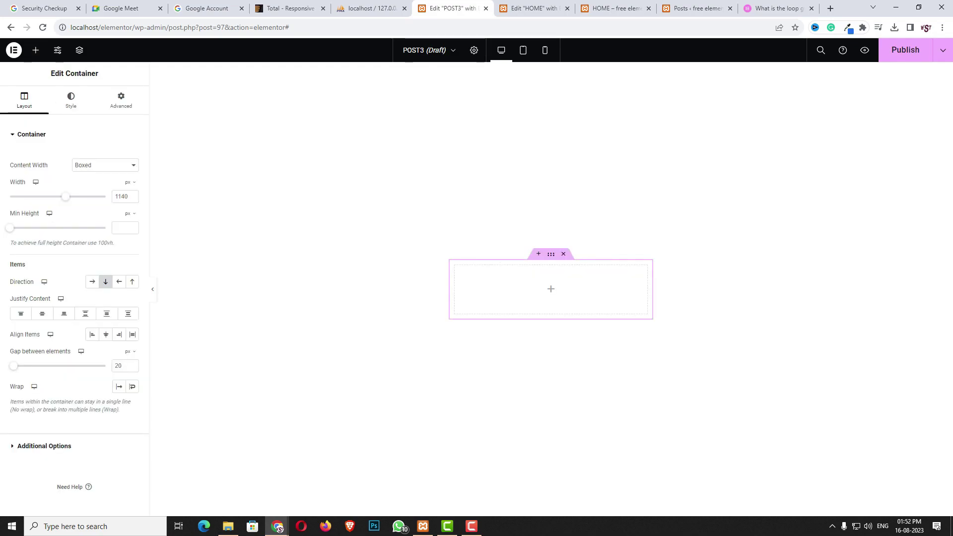
Step: Set the boxed container's width to 424 px
click(552, 258)
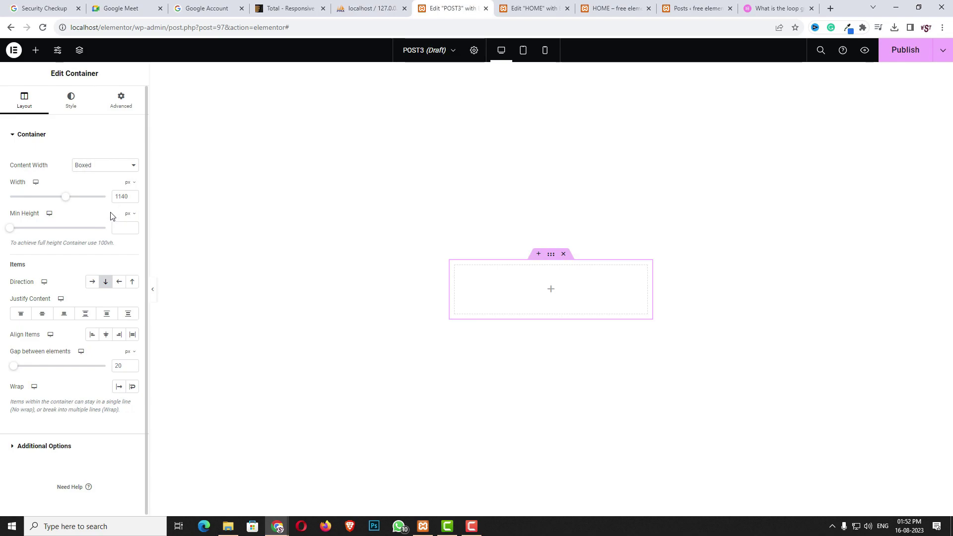
text(424)
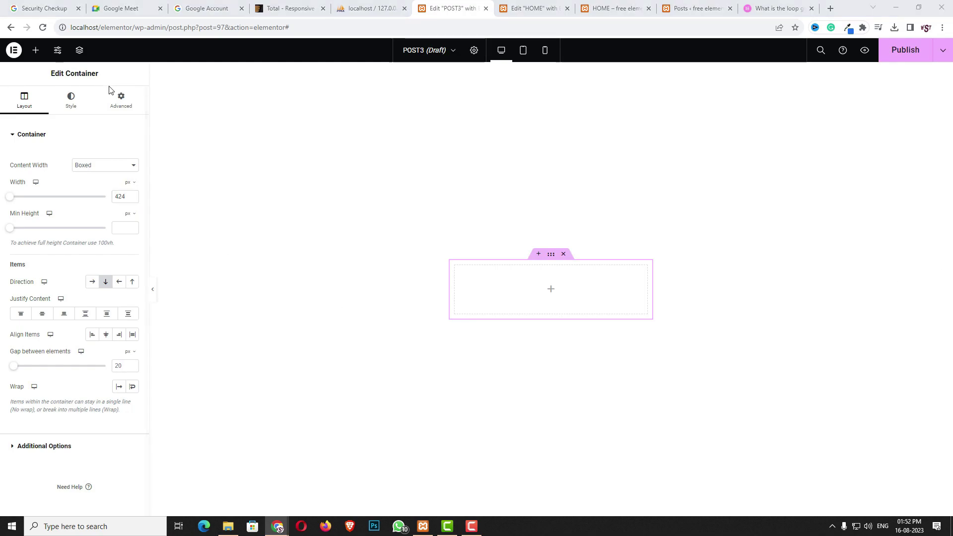
Step: Set the container's padding to 0 on all sides and place a Featured Image widget inside it
click(122, 99)
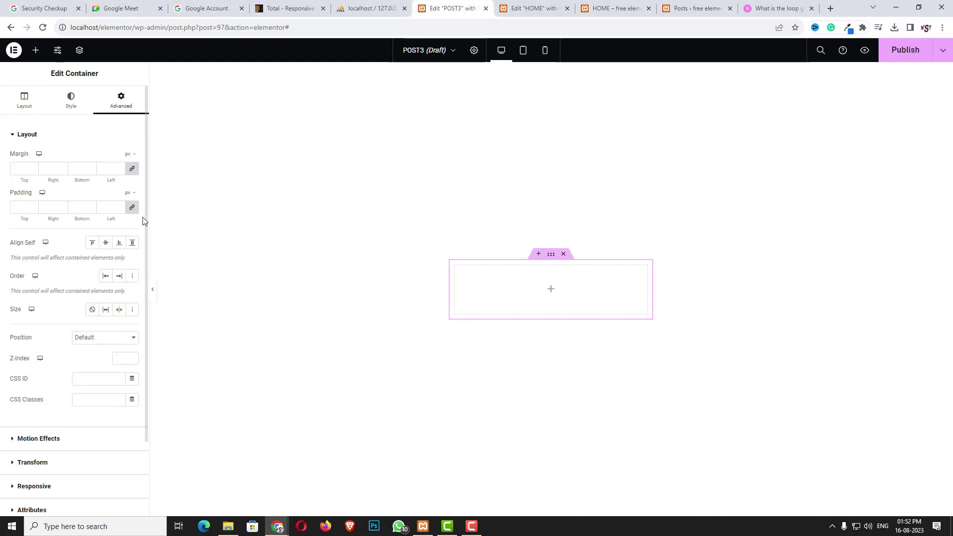
click(132, 208)
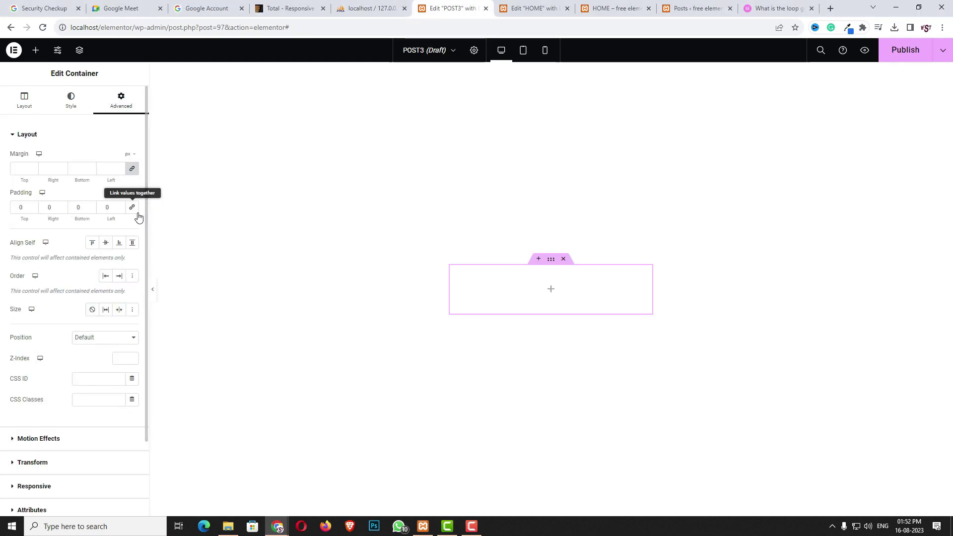
click(549, 292)
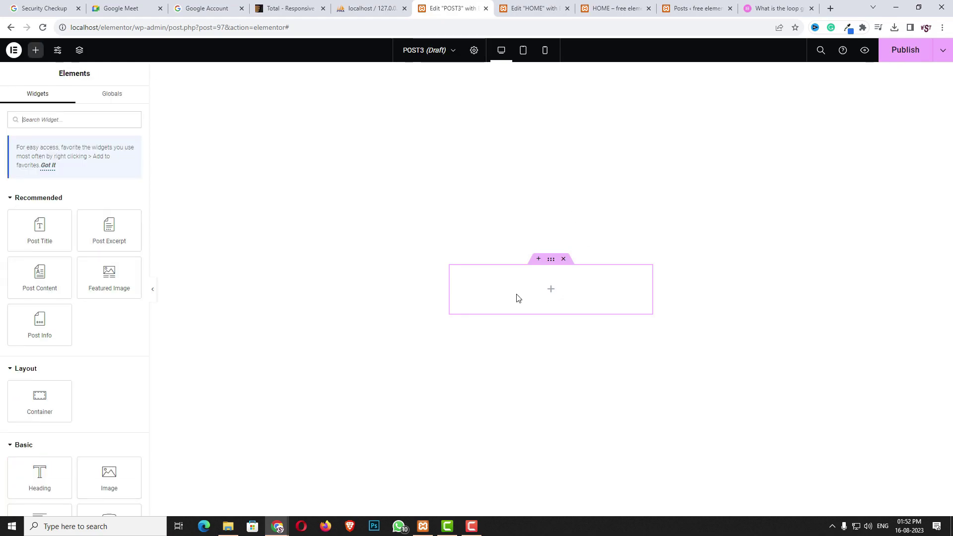
drag(112, 278, 516, 297)
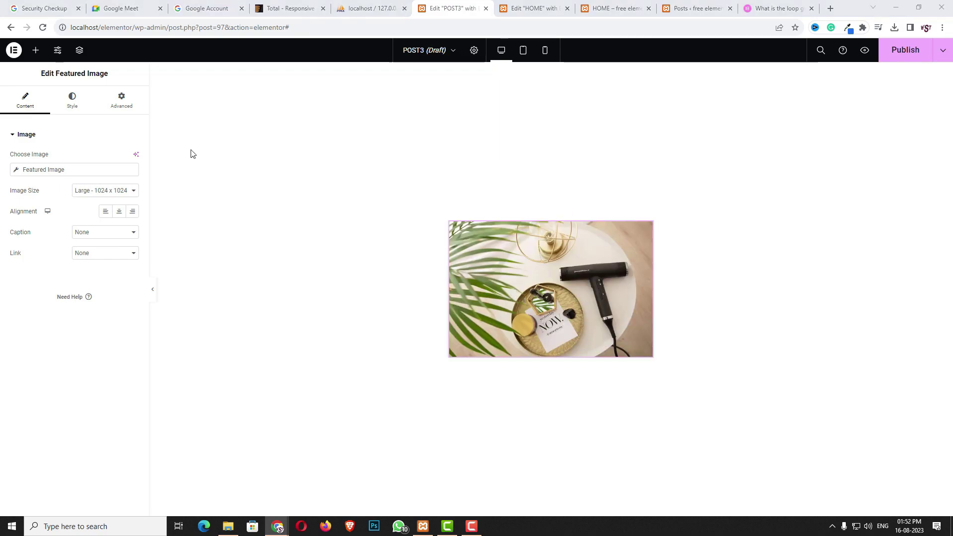
Step: Style the featured image with 100% width, 526 px height and Cover object fit
click(69, 101)
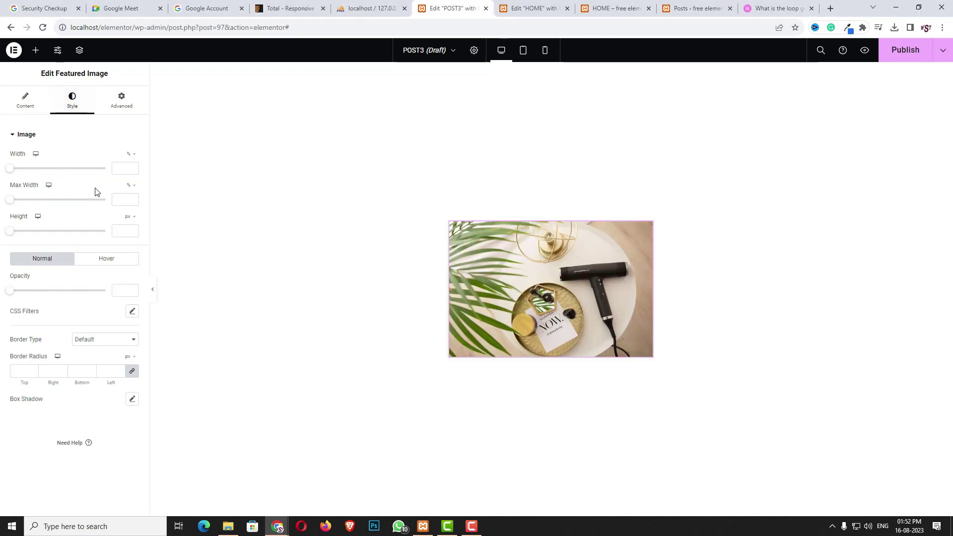
click(115, 170)
text(100)
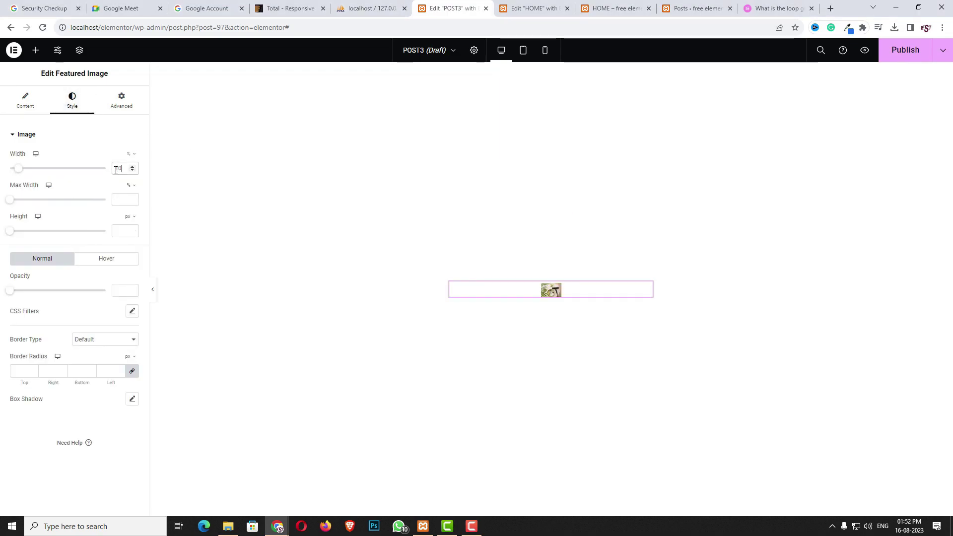
click(119, 230)
text(526)
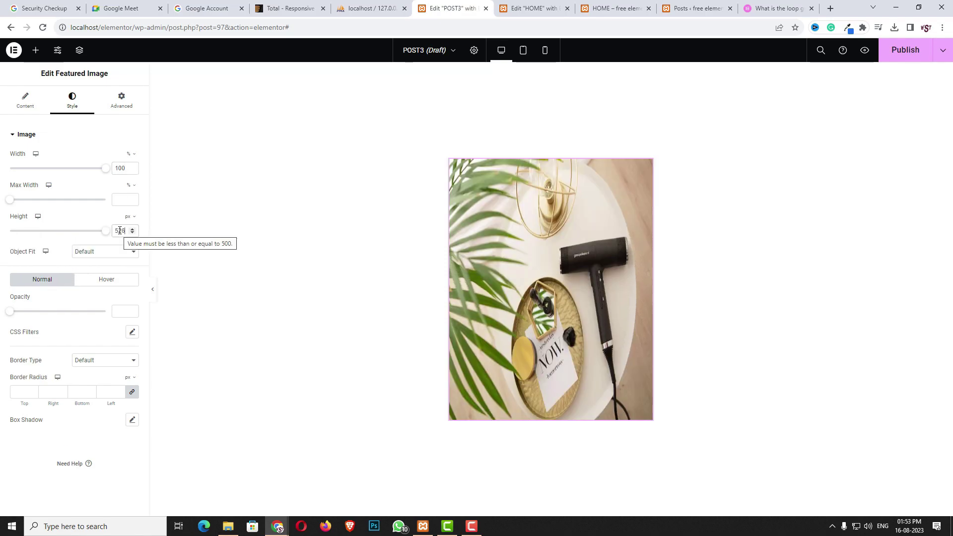
click(106, 251)
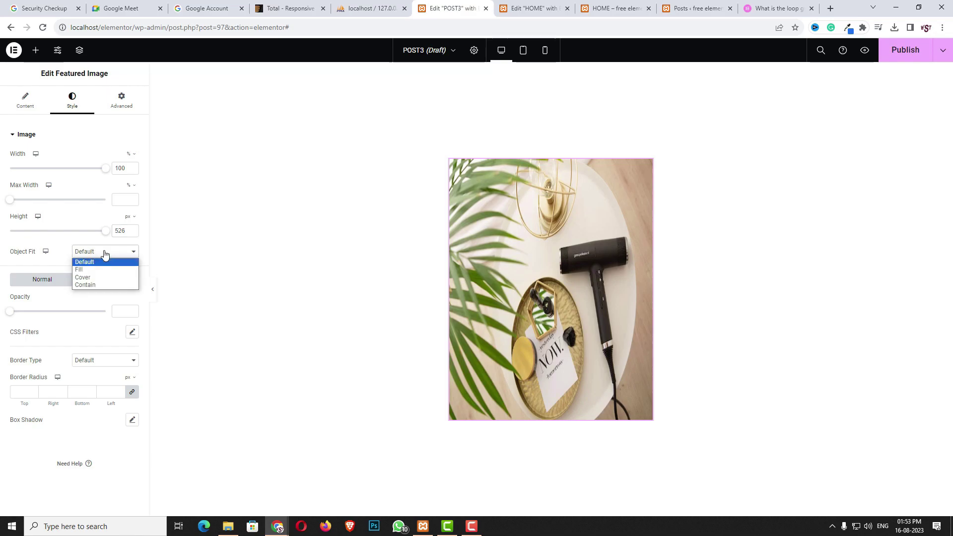
click(96, 278)
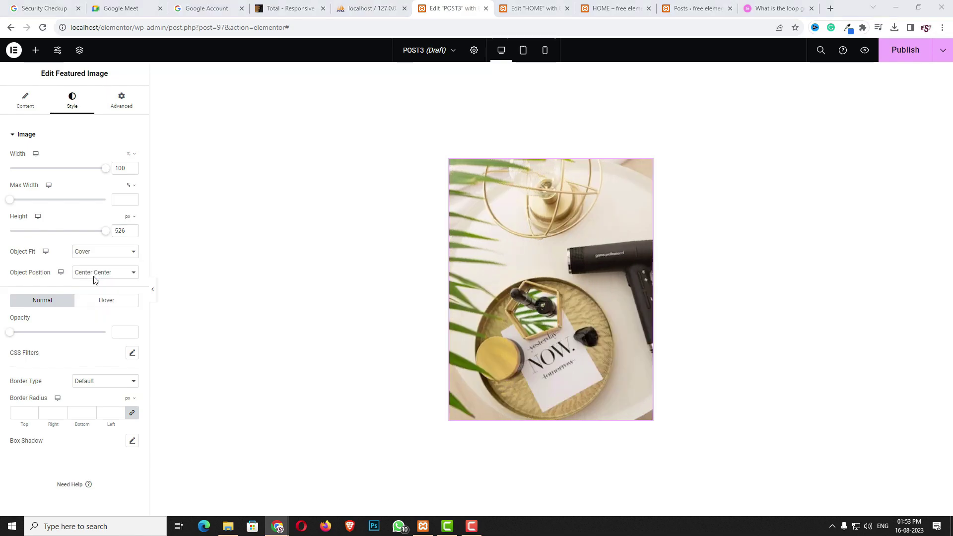
Step: Add a Post Title widget below the featured image and set its HTML tag to H4
click(35, 51)
drag(40, 232, 511, 410)
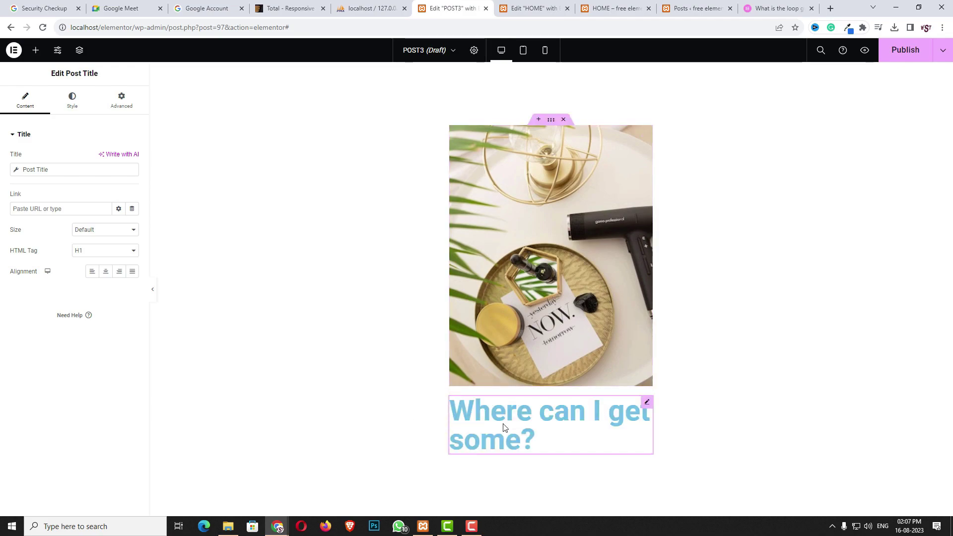
click(99, 251)
click(98, 305)
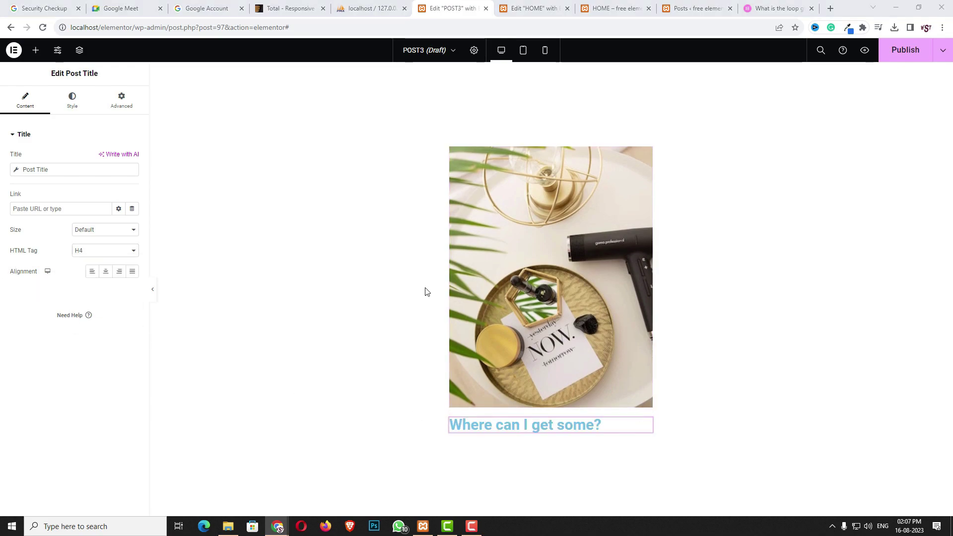
Step: Change the post title's text color to the Secondary global color
click(72, 100)
click(120, 157)
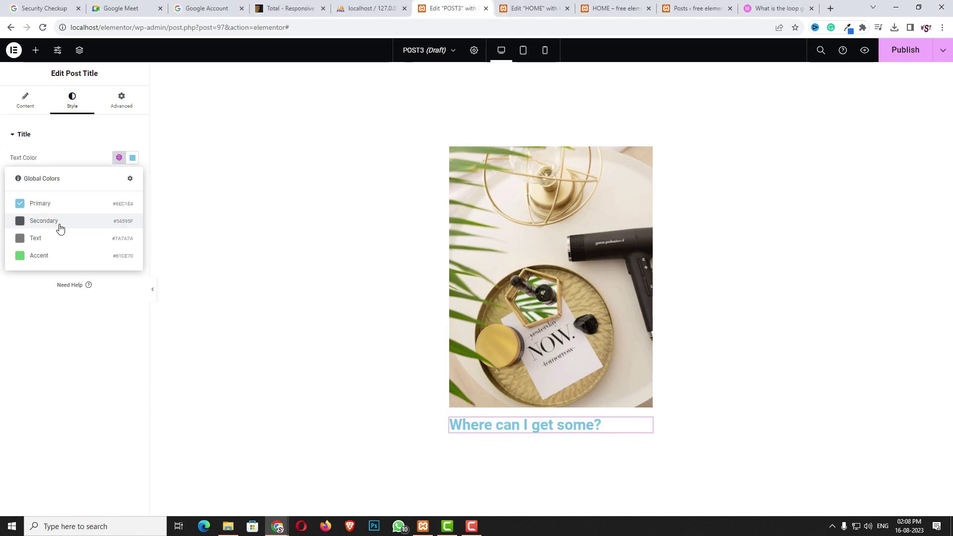
click(60, 226)
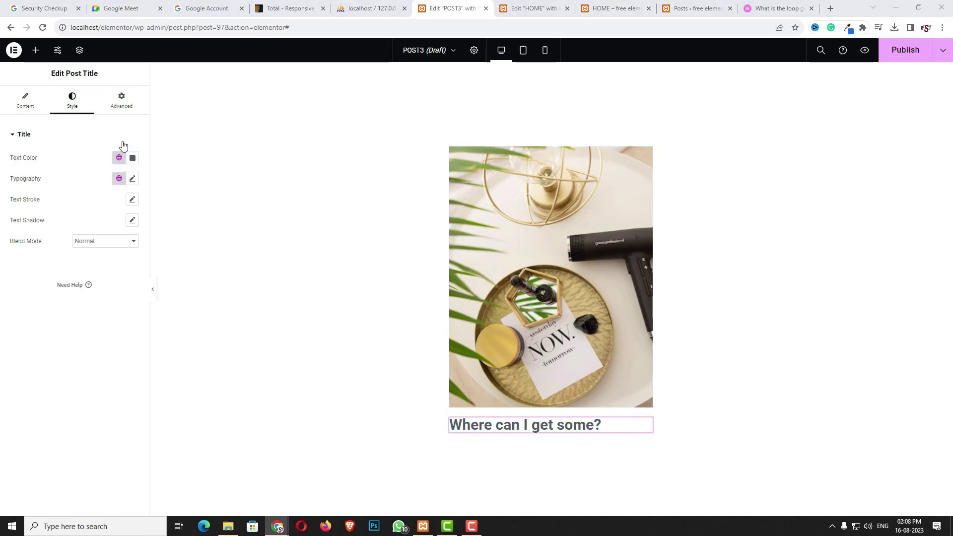
Step: Set the post title's font size to 30 px on desktop and 25 px on tablet, and review the mobile size
click(133, 179)
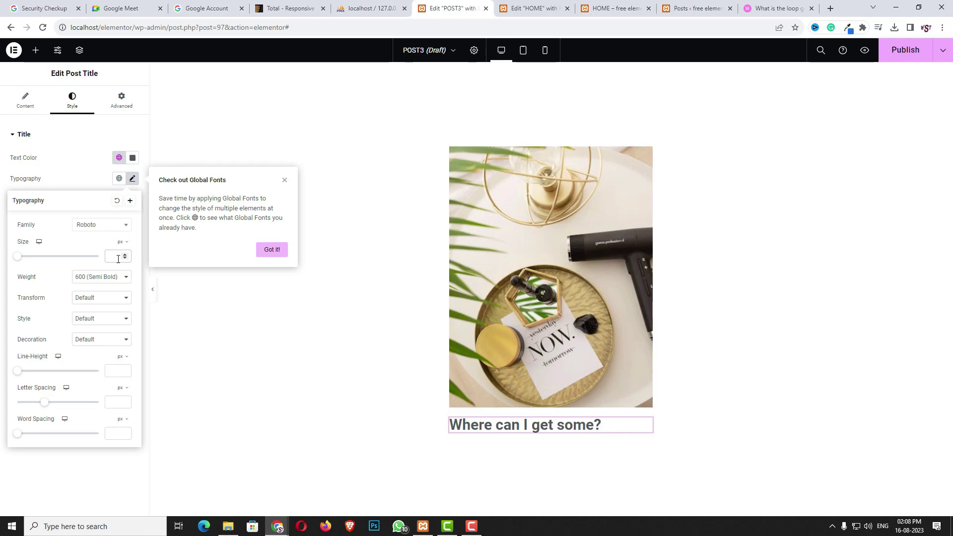
click(38, 242)
scroll(110, 259, down, 5)
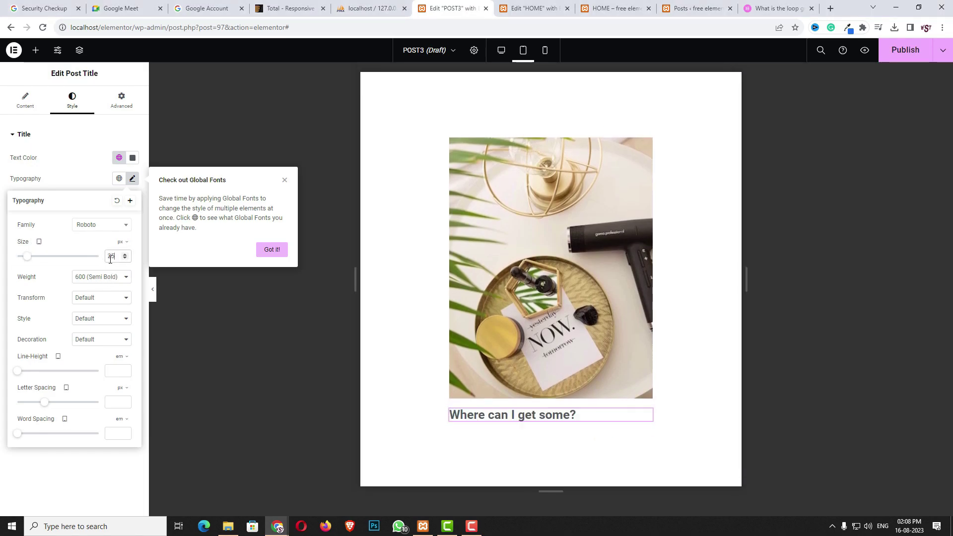
click(38, 242)
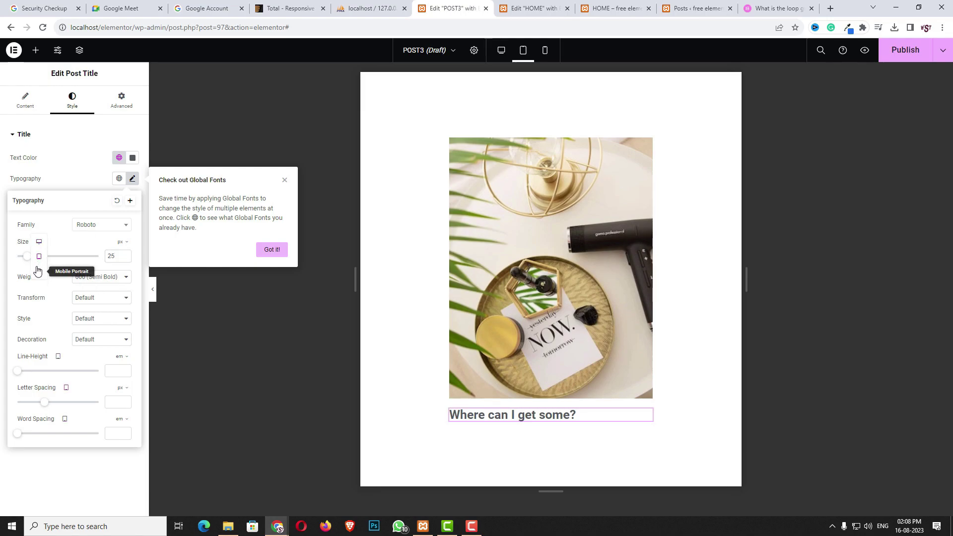
click(39, 272)
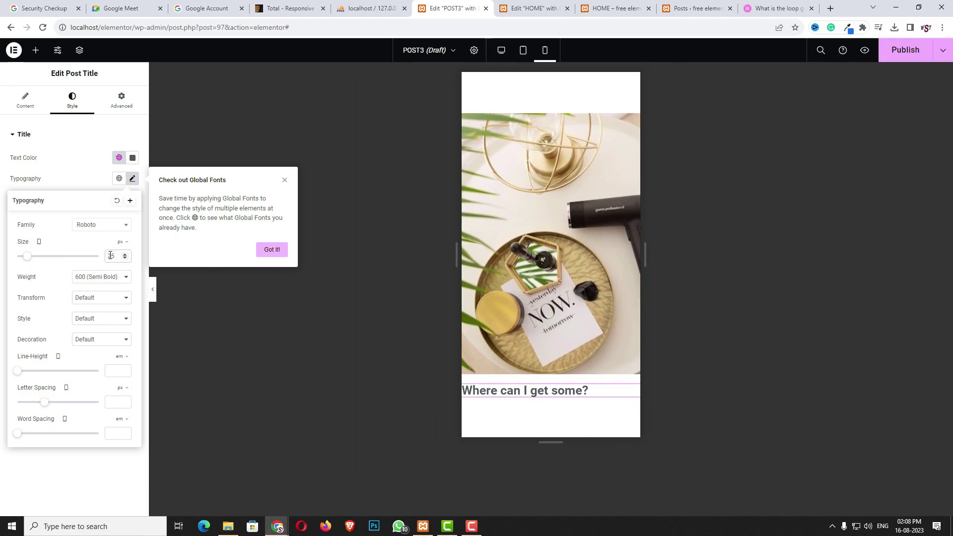
click(39, 242)
click(39, 246)
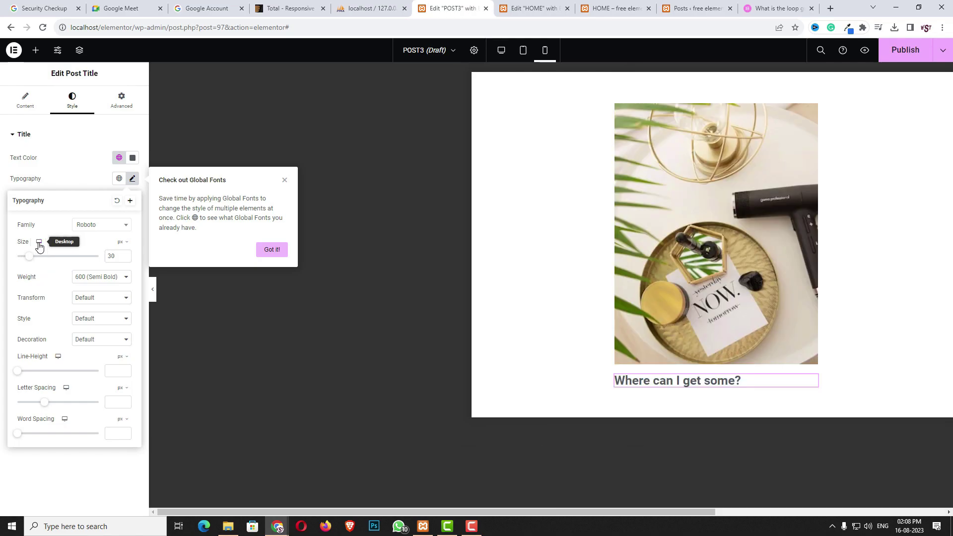
Step: Set the post title's font weight to 400 (Normal) and its text transform to Uppercase
click(99, 280)
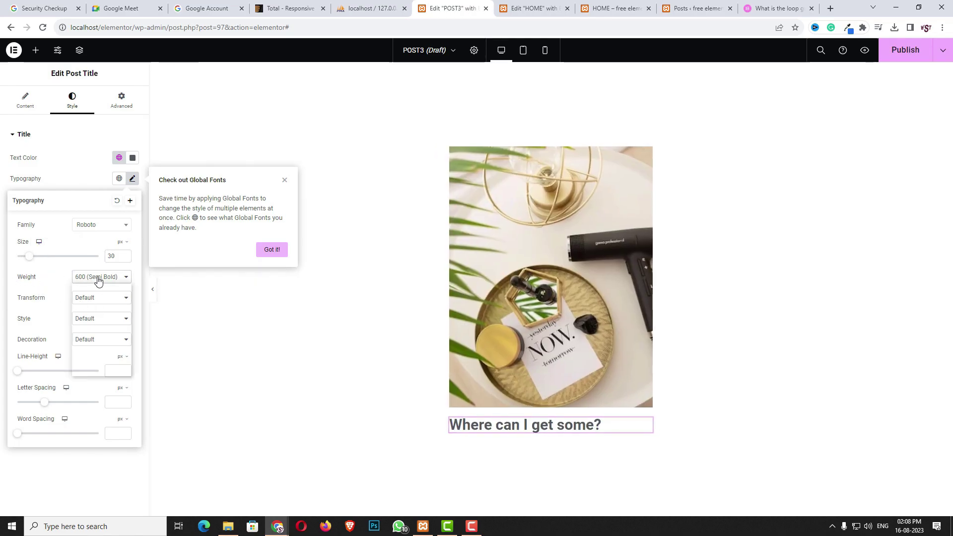
click(93, 316)
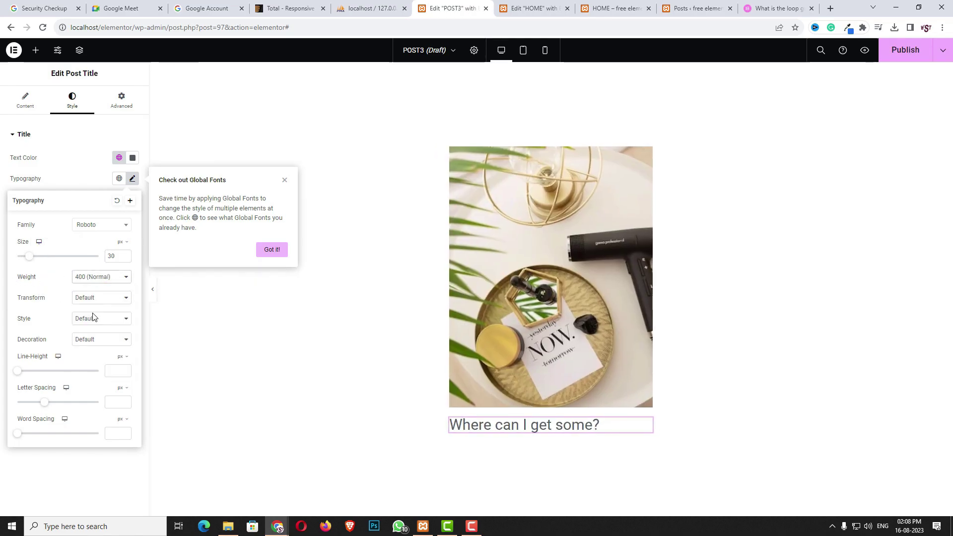
click(109, 301)
click(107, 315)
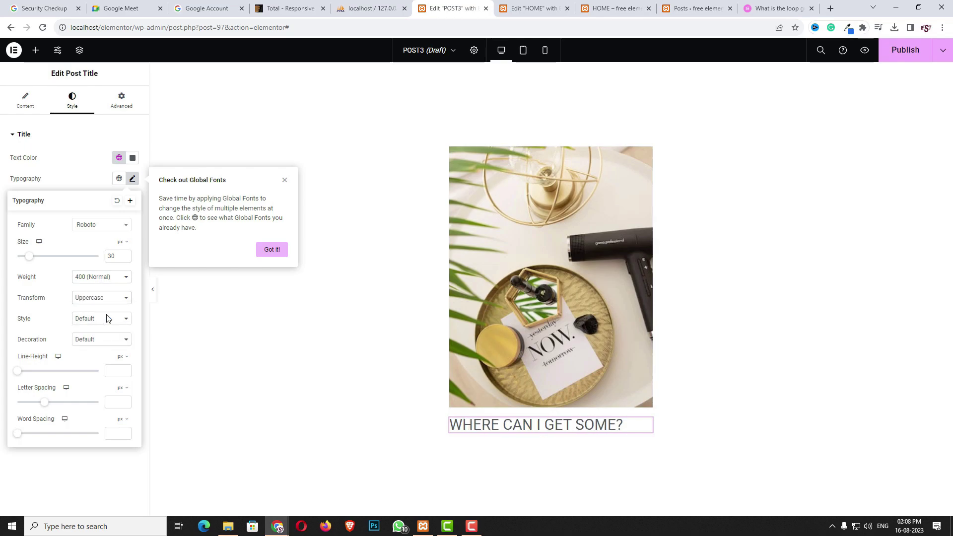
Step: Set the post title's line height to 28 px on desktop and 32 px on tablet, and return to the desktop view
click(113, 373)
text(28)
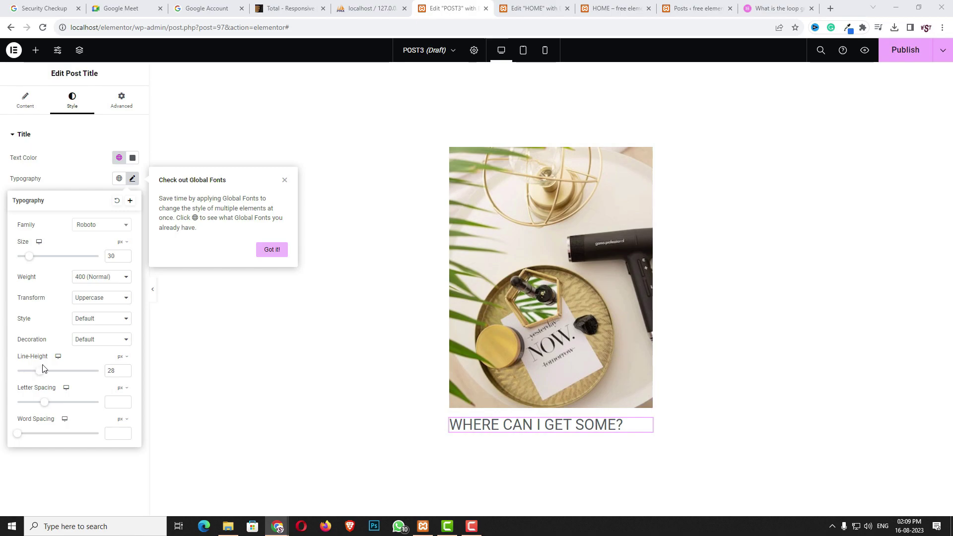
click(58, 356)
click(58, 370)
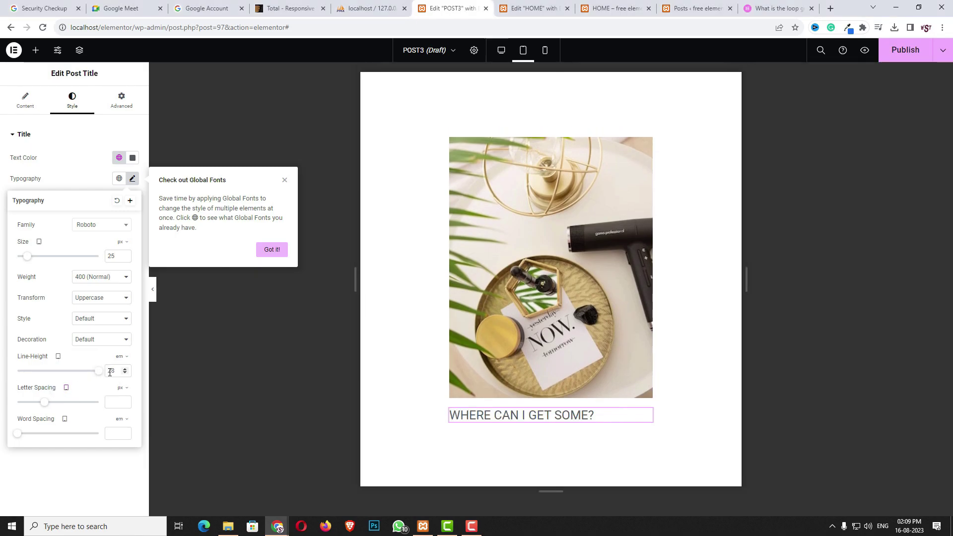
text(32)
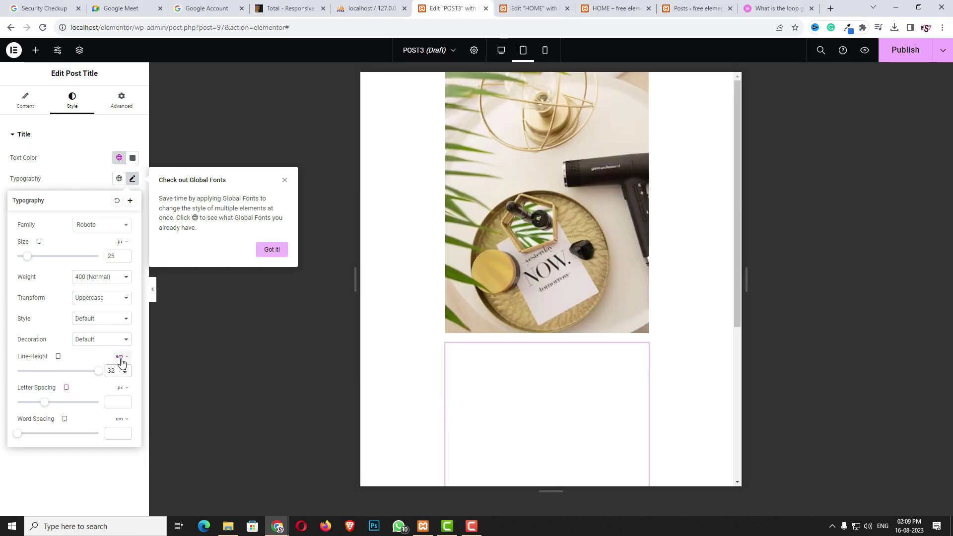
click(119, 357)
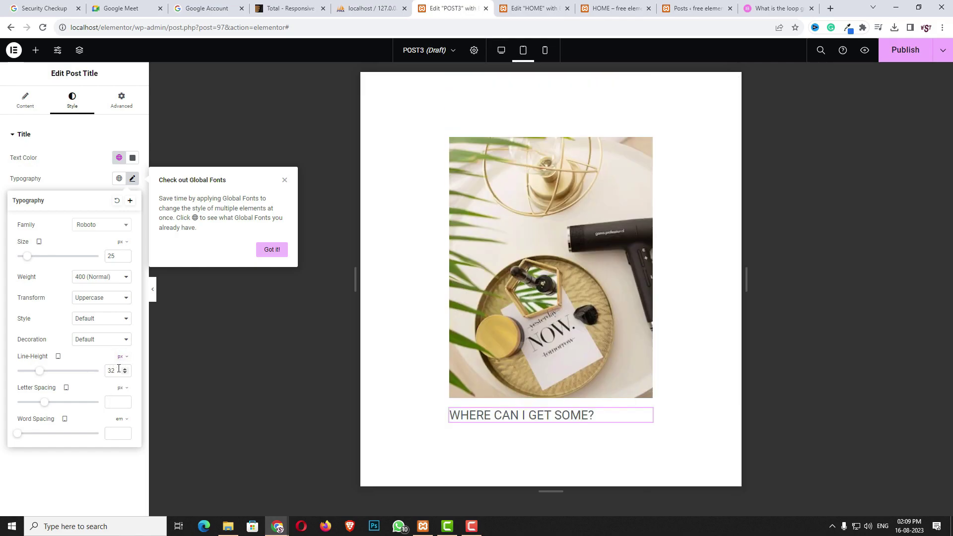
click(66, 388)
click(103, 387)
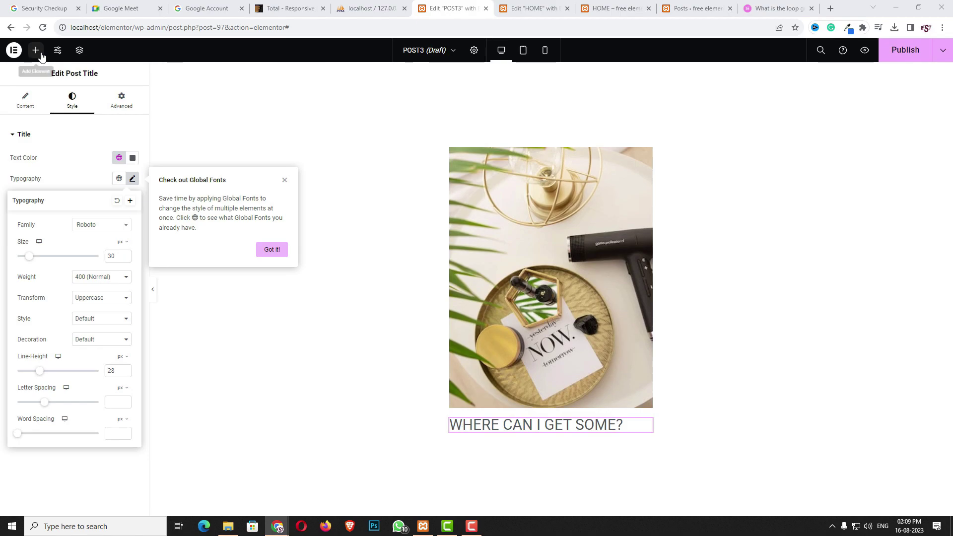
Step: Add a Post Info widget below the post title and remove its Time item
click(36, 50)
drag(38, 323, 489, 437)
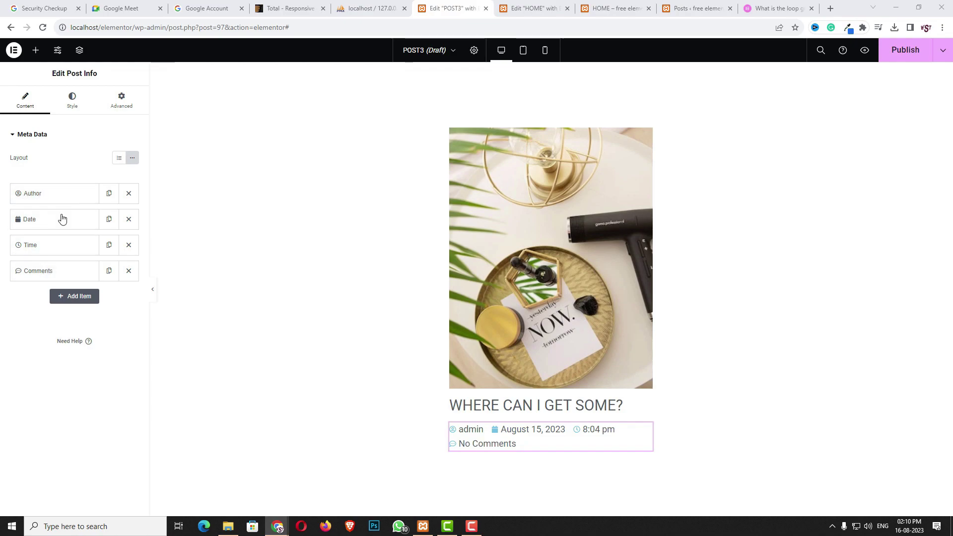
click(129, 245)
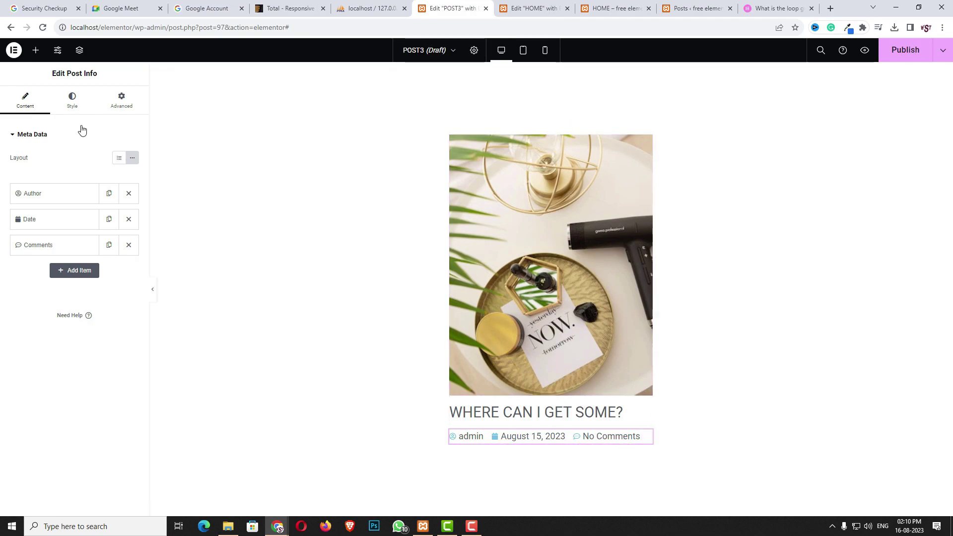
Step: Give the Post Info icons a custom black color
click(77, 104)
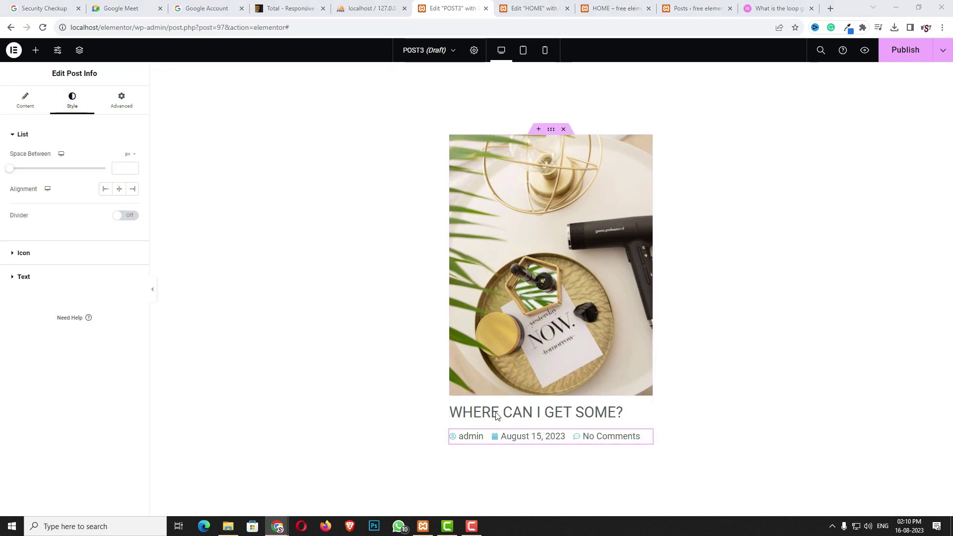
click(61, 254)
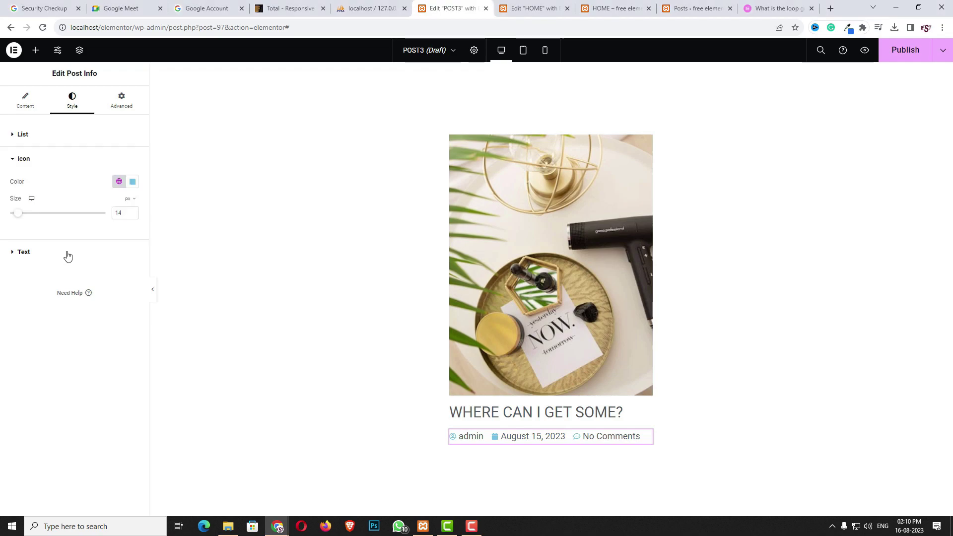
click(119, 182)
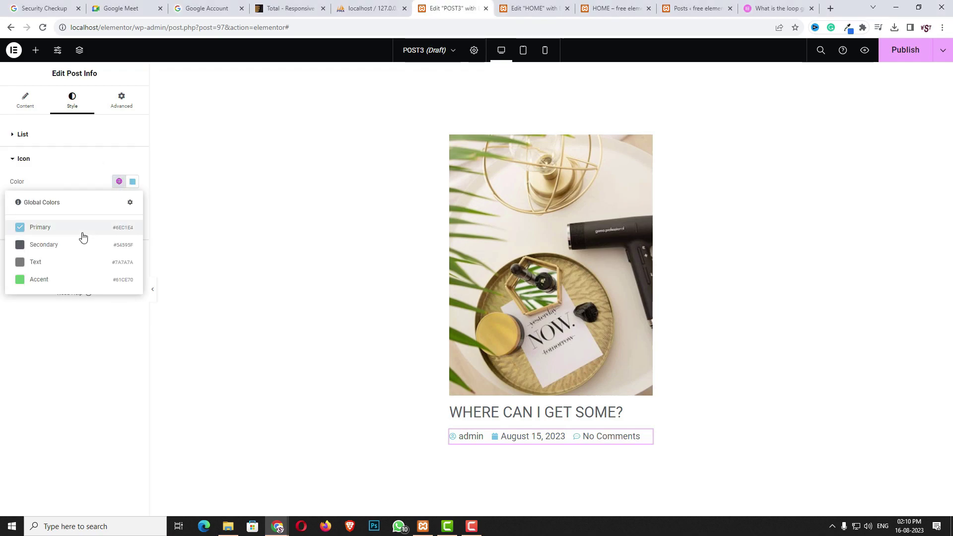
click(133, 182)
click(40, 378)
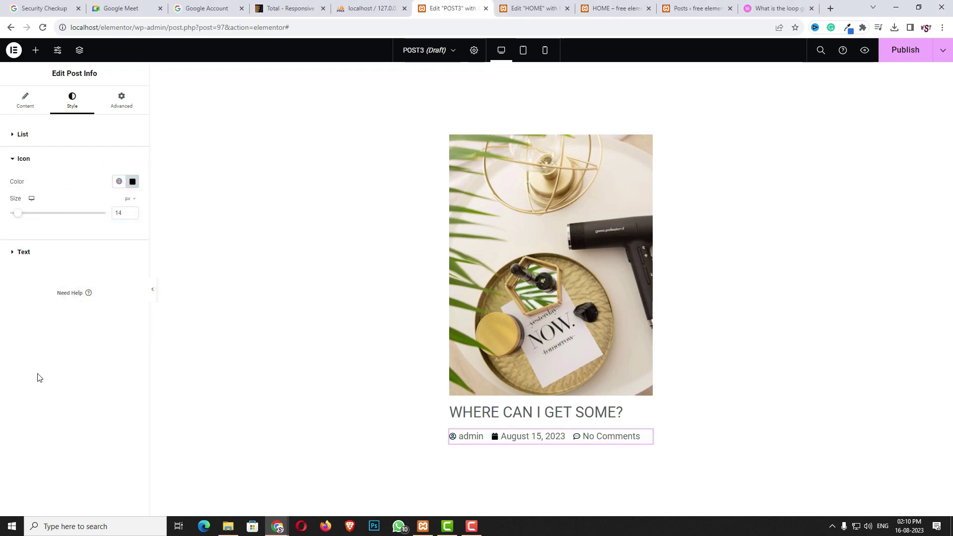
Step: Darken the Post Info text color to a custom near-black grey
click(53, 254)
click(132, 237)
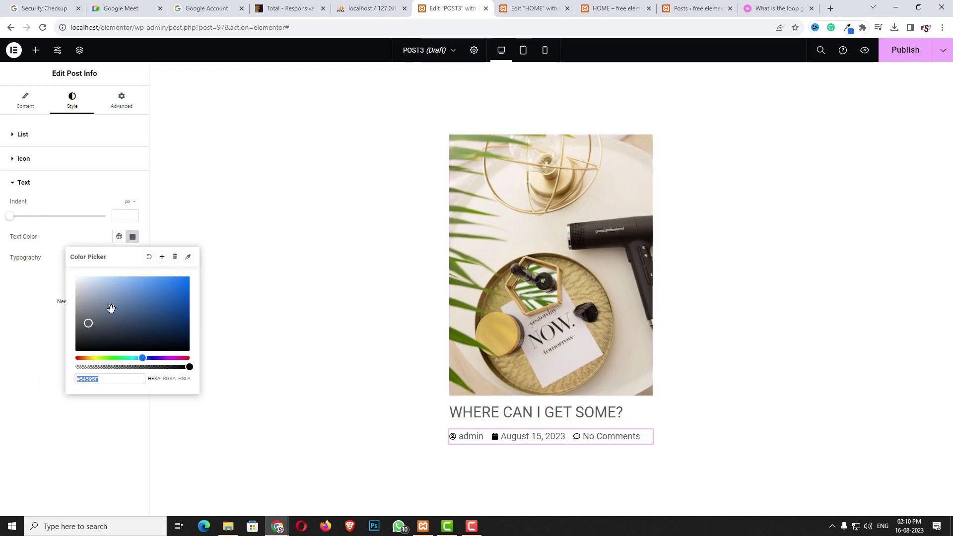
drag(97, 327, 71, 334)
click(34, 355)
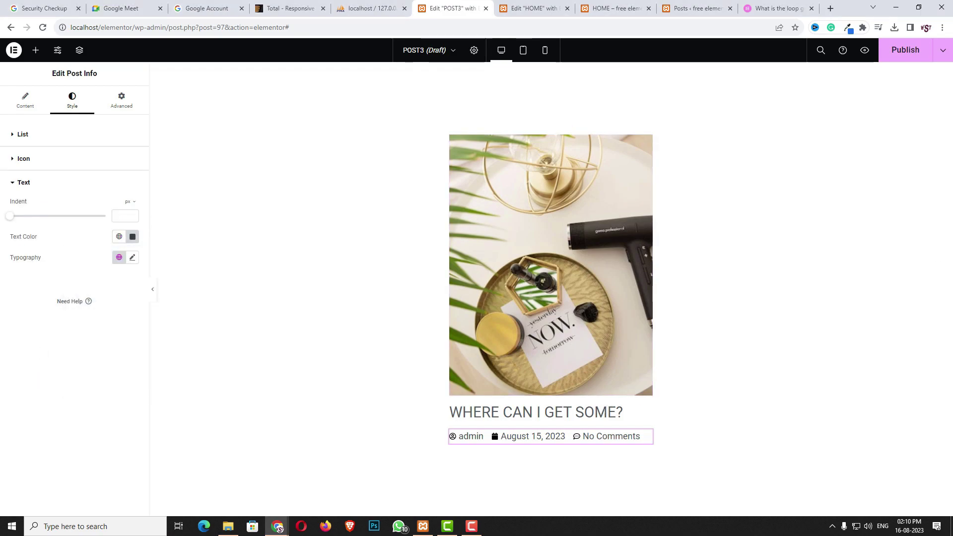
Step: Set the Post Info text to size 14 px, weight 300 (Light) and Capitalize transform
click(132, 258)
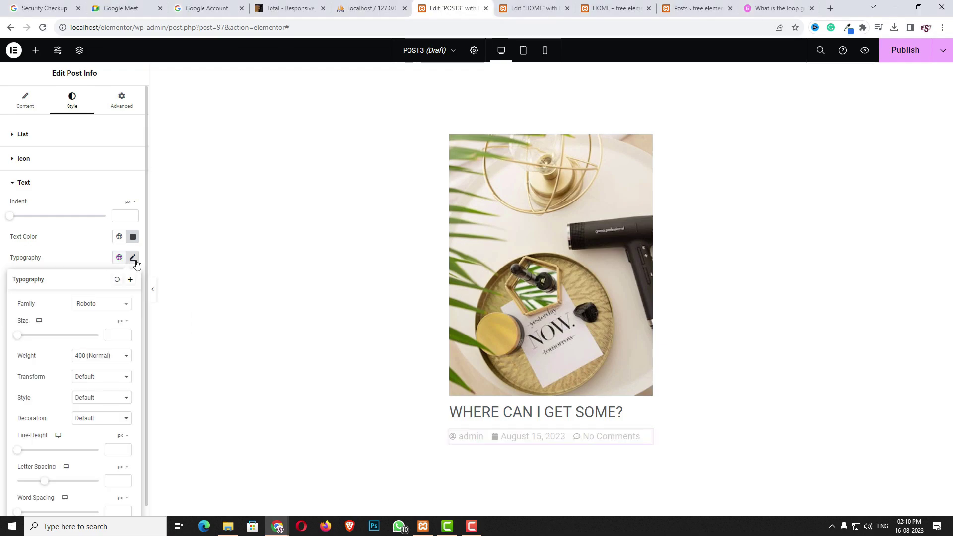
text(14)
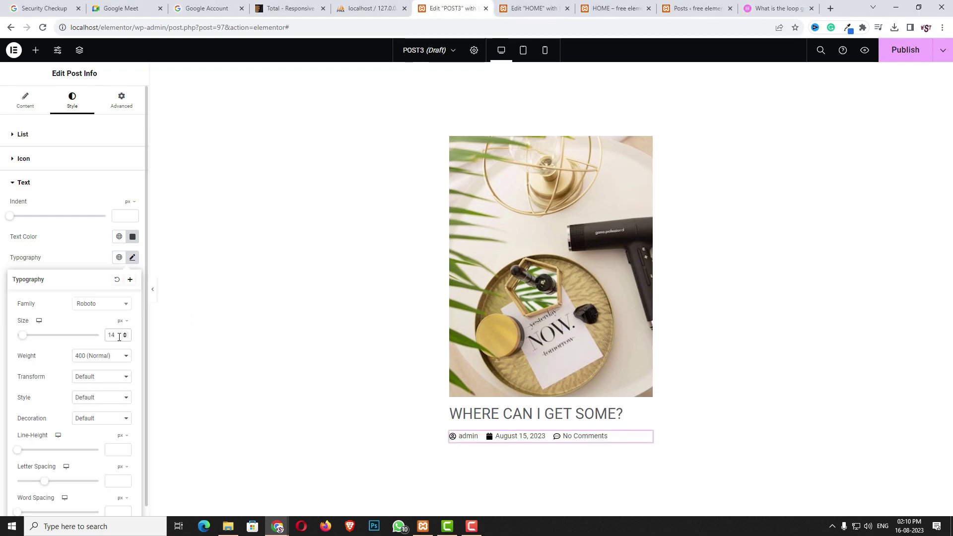
click(82, 363)
click(85, 386)
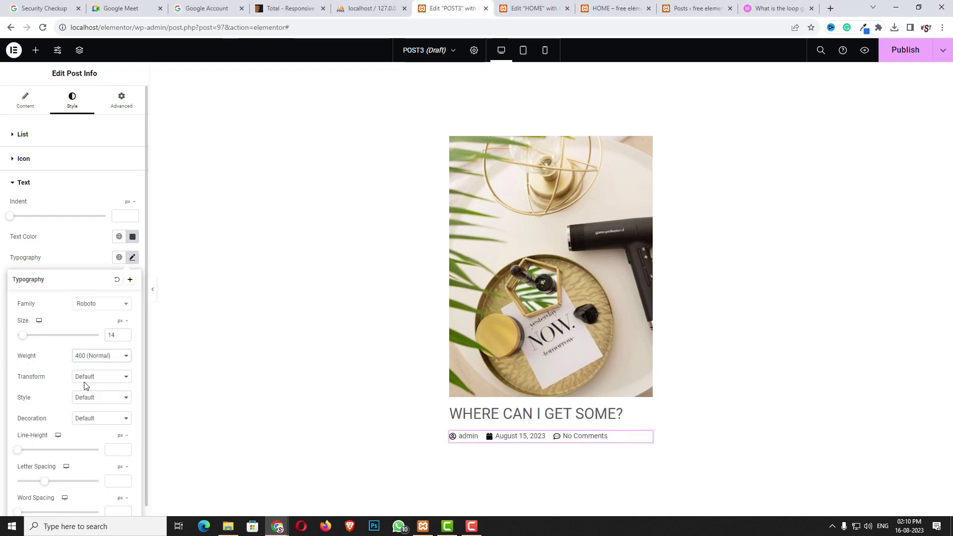
click(85, 381)
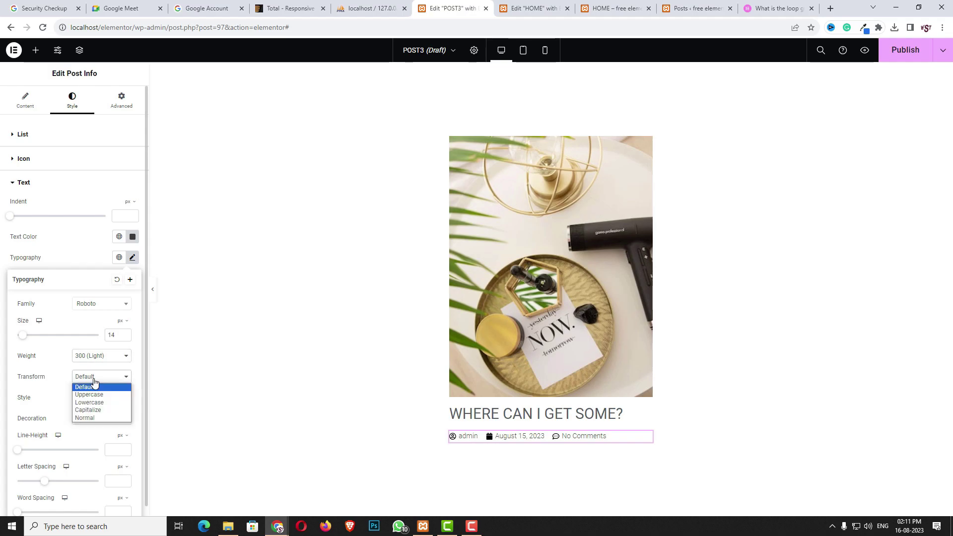
click(91, 410)
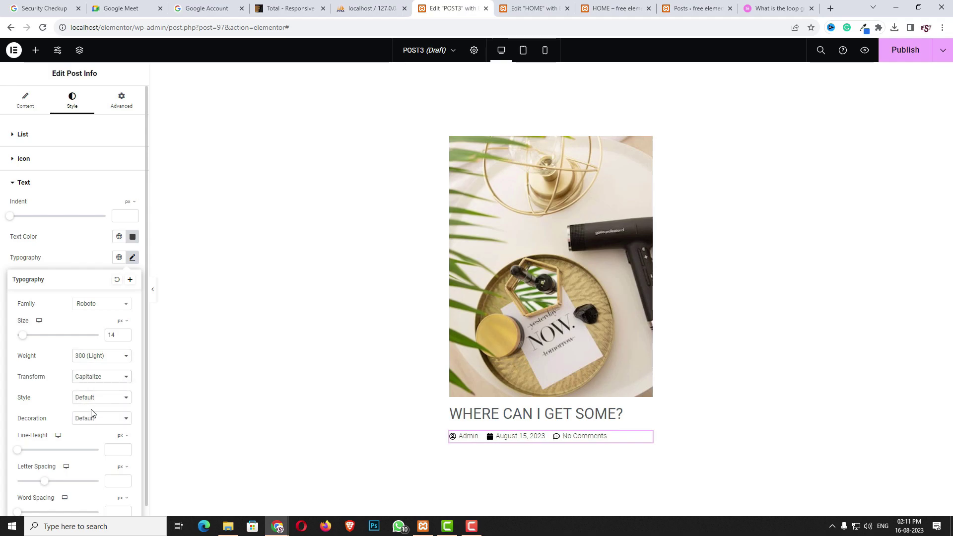
Step: Set the Post Info text's line height to 1 em and its letter spacing to 5 px
click(109, 451)
text(1)
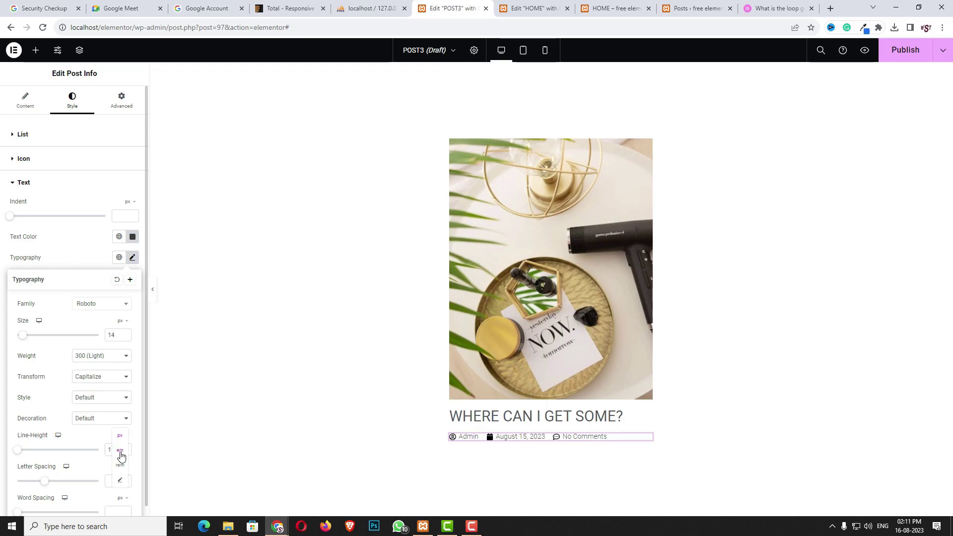
click(121, 452)
click(116, 479)
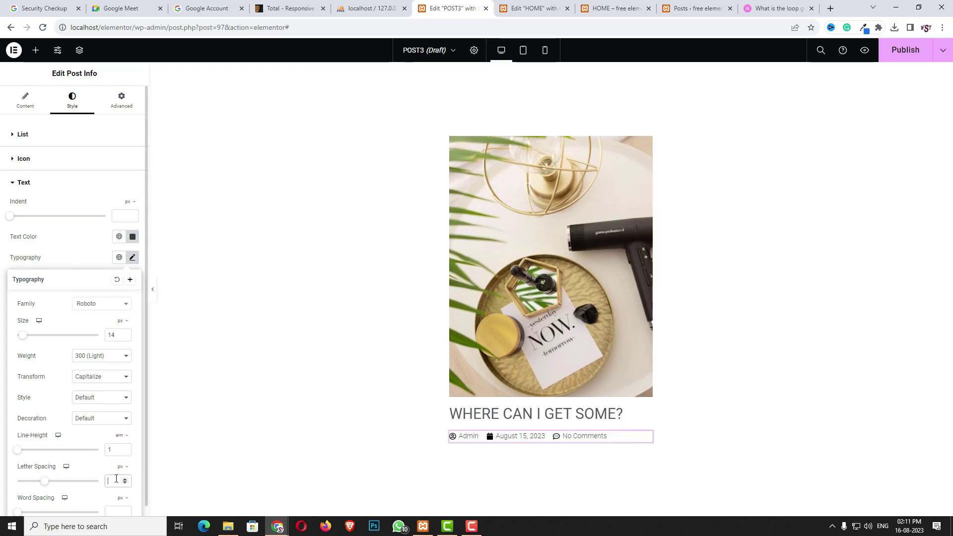
text(5)
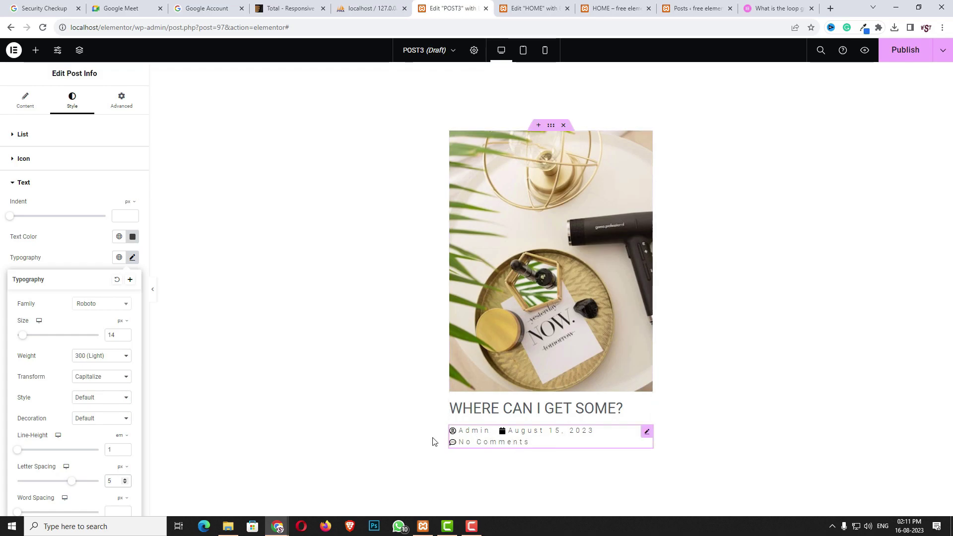
click(453, 443)
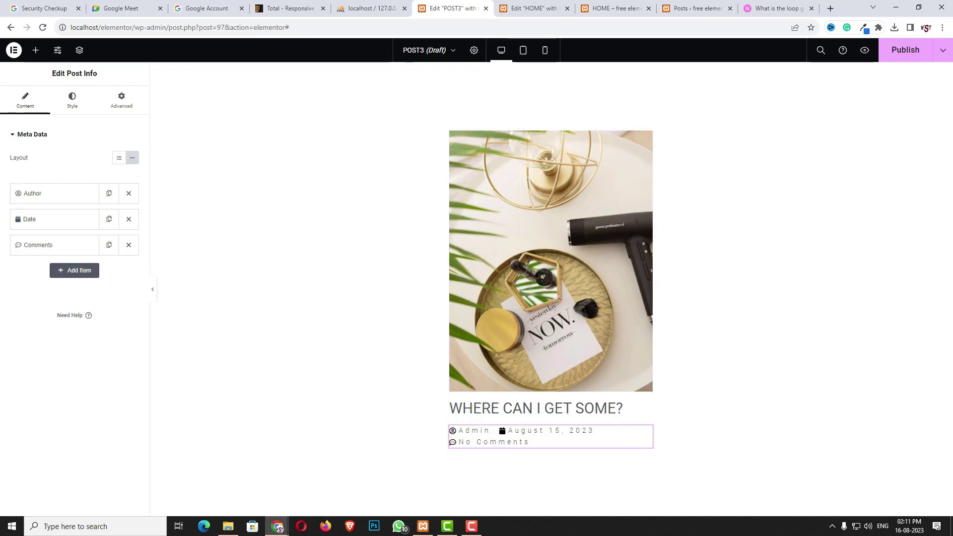
Step: Add a Post Excerpt widget below the Post Info and darken its text color to a custom near-black
click(36, 50)
drag(111, 236, 506, 443)
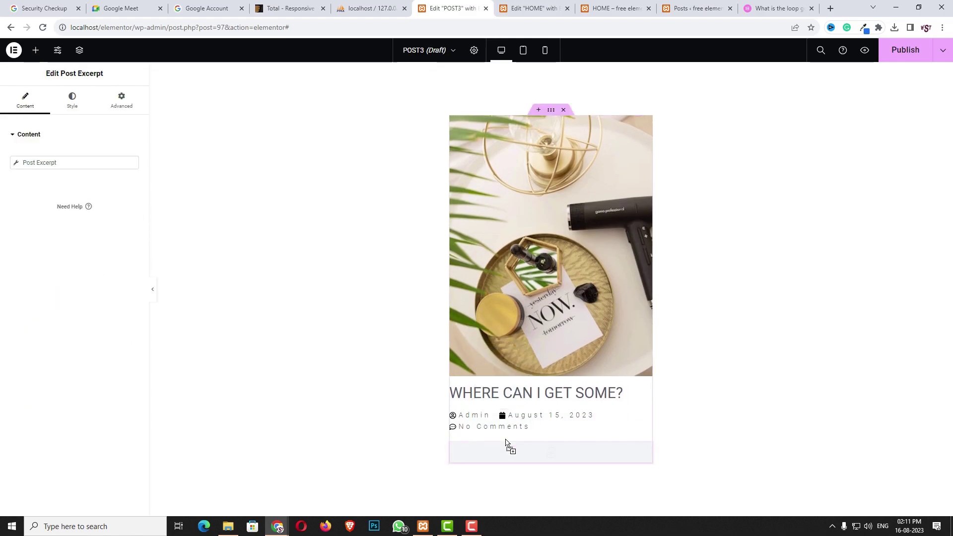
click(68, 102)
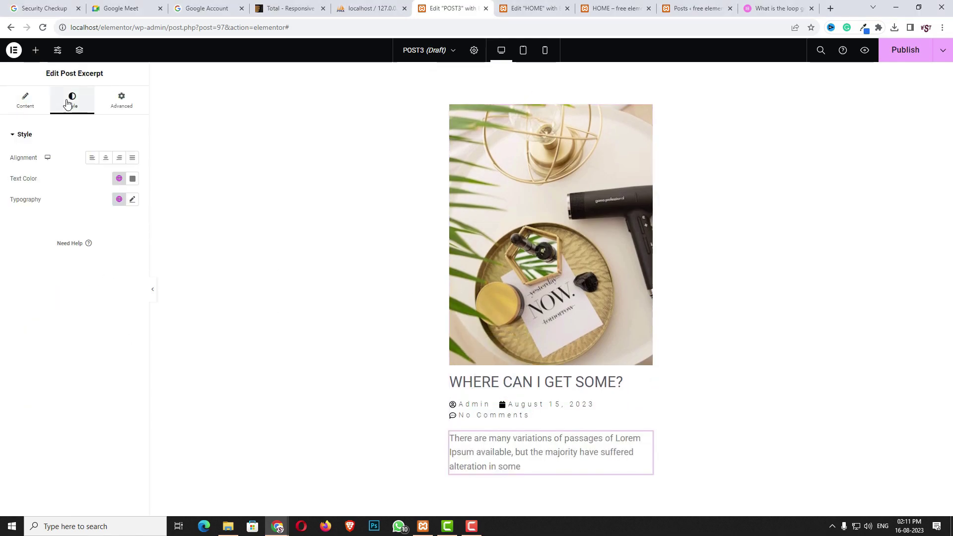
click(132, 179)
mouse_move(94, 266)
mouse_down()
mouse_move(77, 283)
mouse_move(5, 286)
mouse_up()
click(119, 190)
Step: Set the Post Excerpt's font size to 16 px and its line height to 21 px
click(132, 199)
click(113, 275)
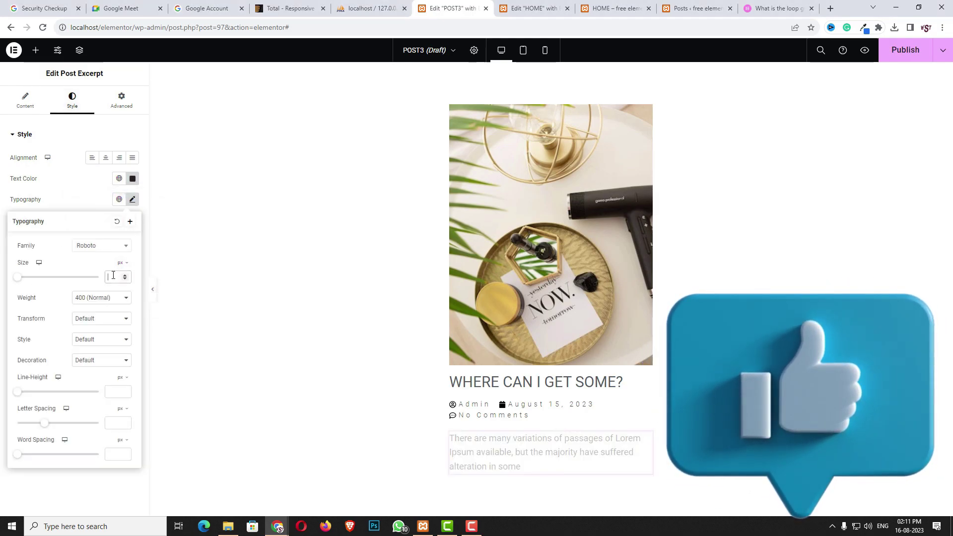
text(16)
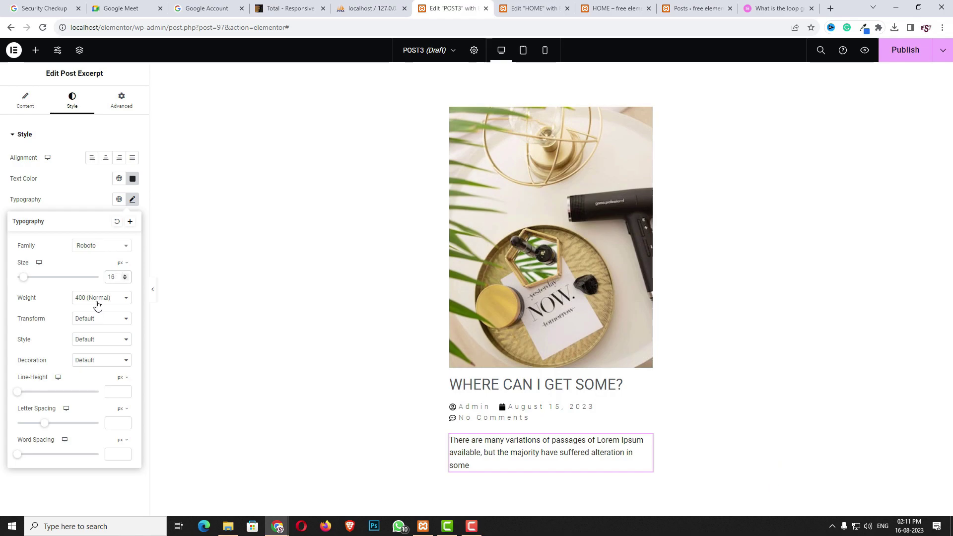
click(109, 393)
text(21)
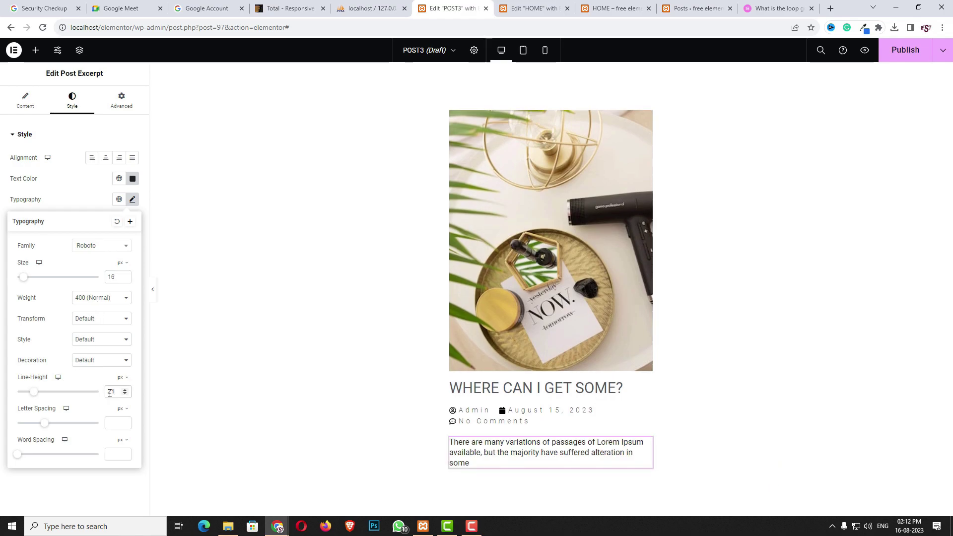
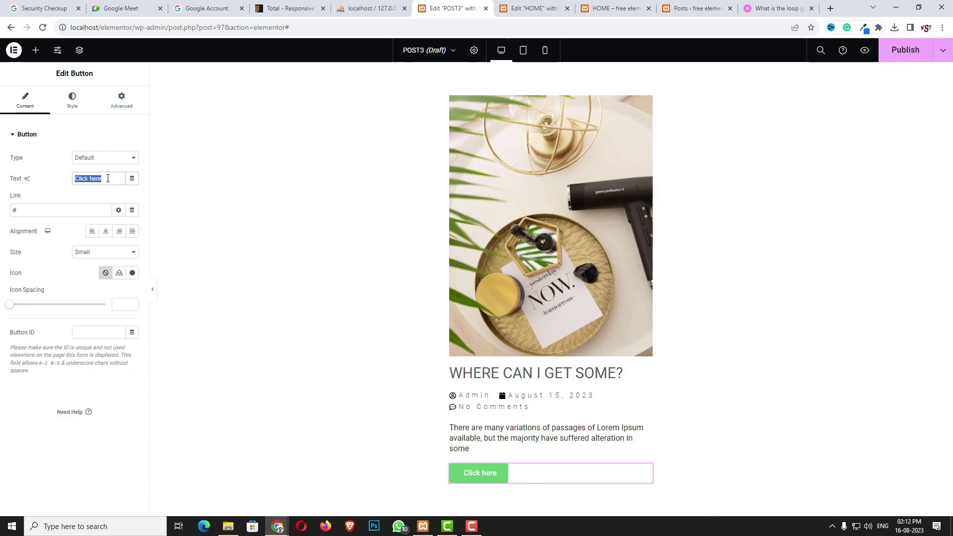
Step: Change the button text to READ MORE and link it dynamically to the Post URL
text(READ MORE)
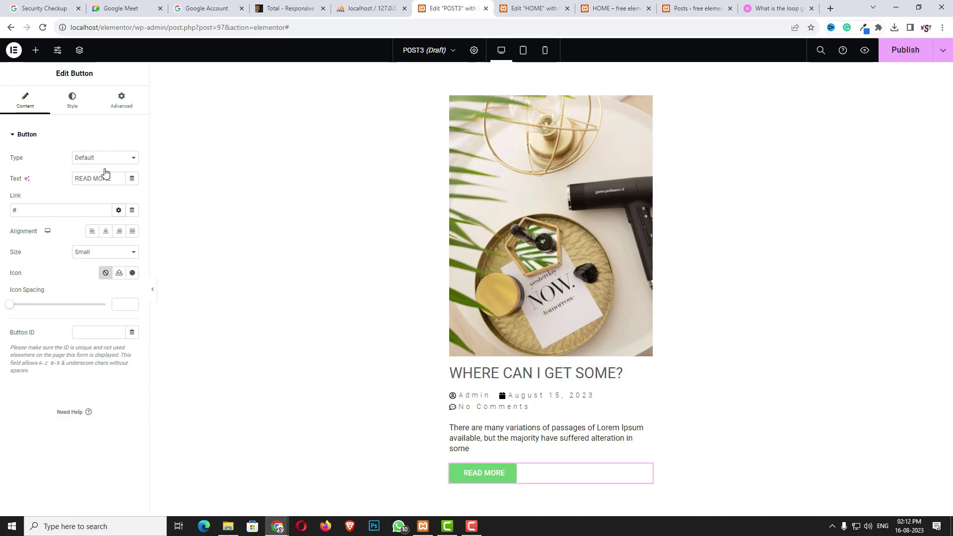
click(132, 211)
click(47, 253)
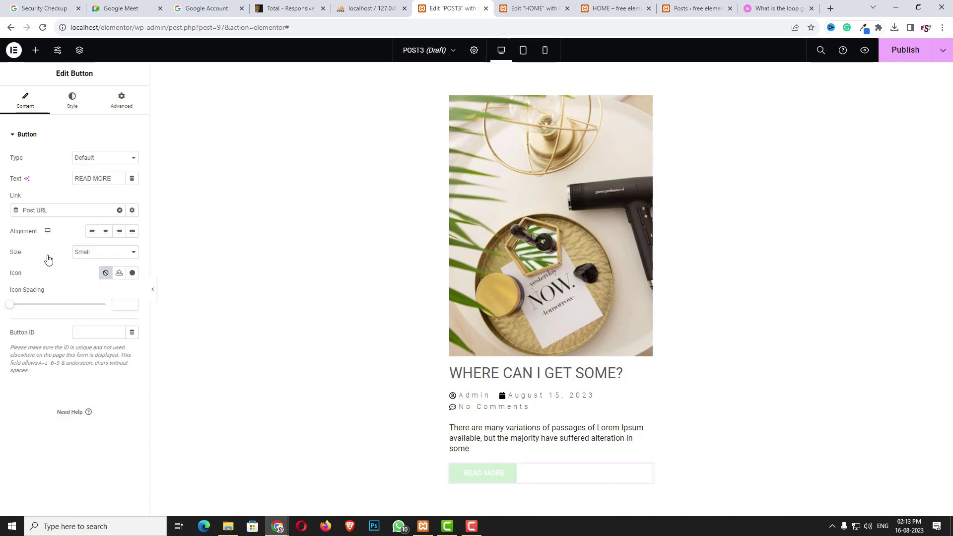
Step: Set the READ MORE button's font size to 20 px on desktop and 14 px on tablet
click(73, 101)
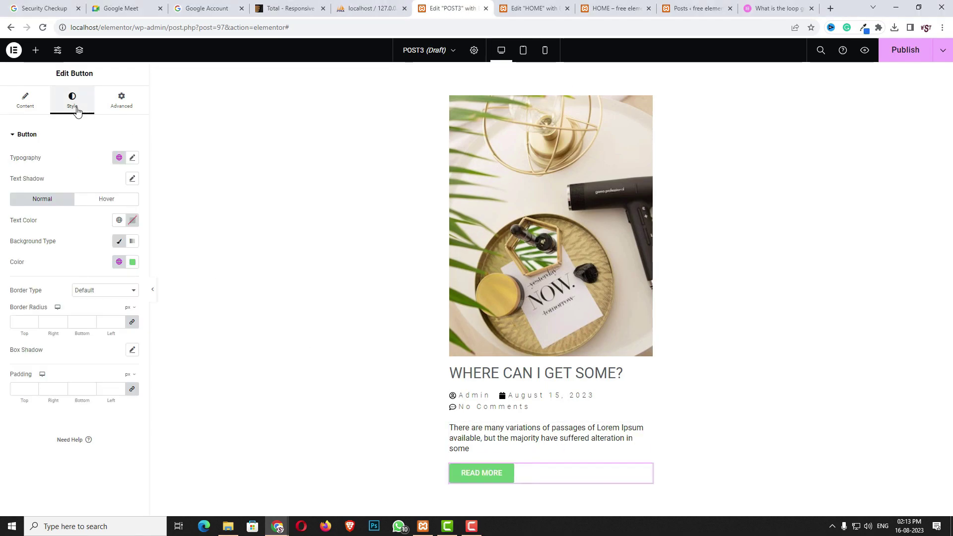
click(132, 157)
click(118, 234)
text(20)
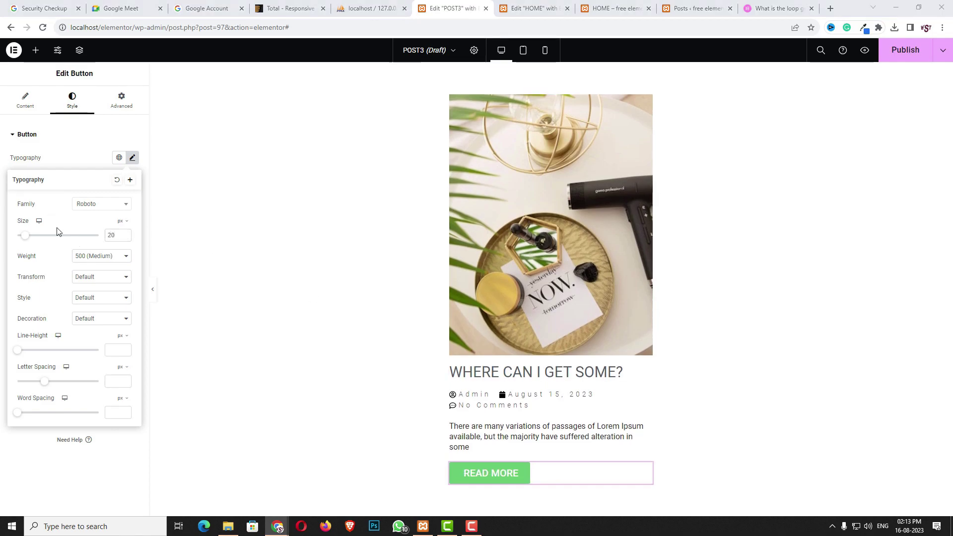
click(38, 221)
click(40, 238)
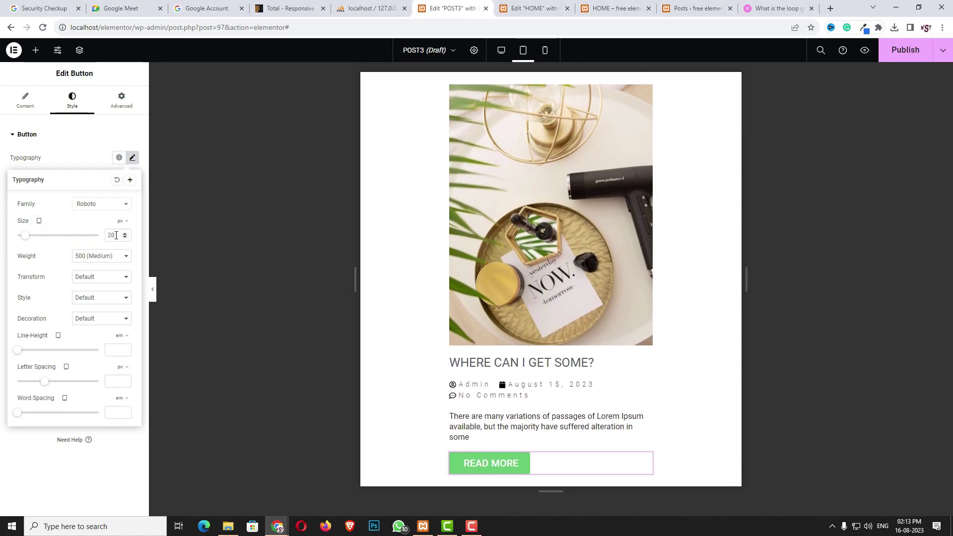
text(14)
Step: Set the button text's weight to 700 (Bold), its transform to Uppercase and its style to Italic
click(117, 255)
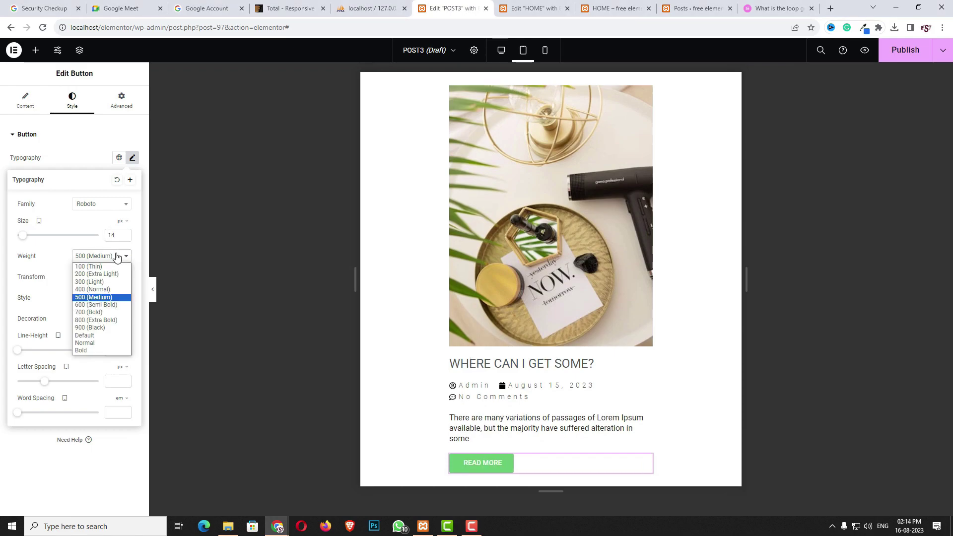
click(89, 313)
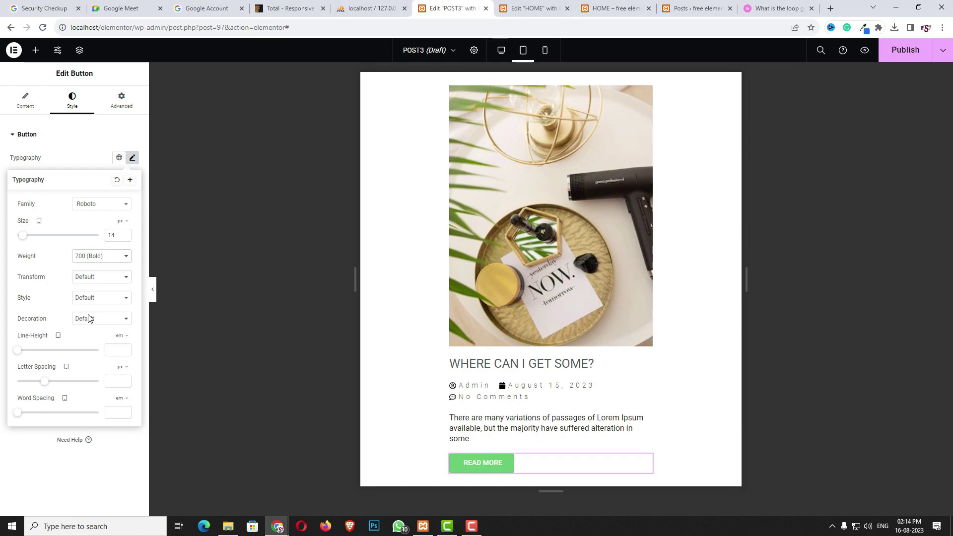
click(118, 284)
click(102, 297)
click(98, 300)
click(94, 321)
Step: Set the button text's tablet line height to 1 em and its letter spacing to 4 px
click(111, 380)
text(7)
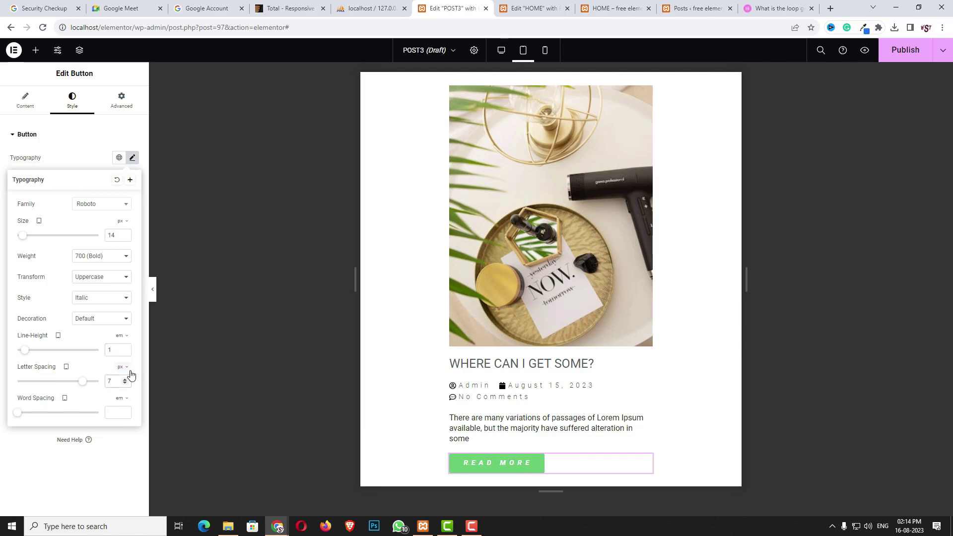
click(113, 414)
drag(115, 385, 104, 387)
text(4)
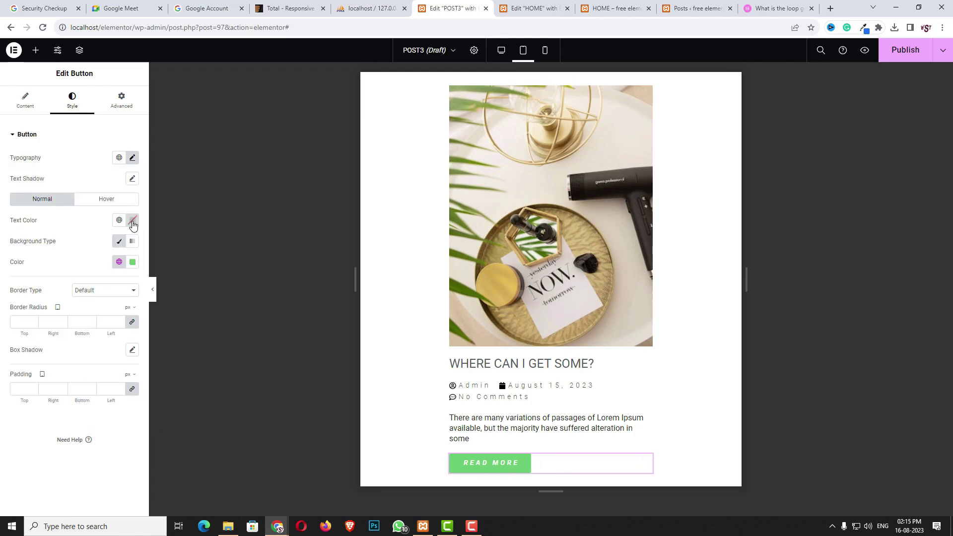
Step: Make the button's normal text color black (#000000) and its background color fully transparent
click(132, 221)
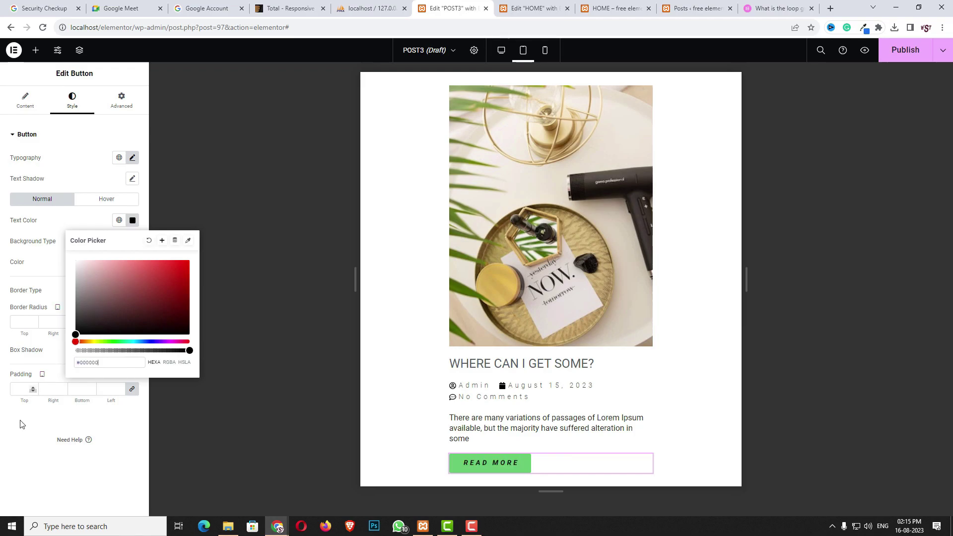
click(14, 437)
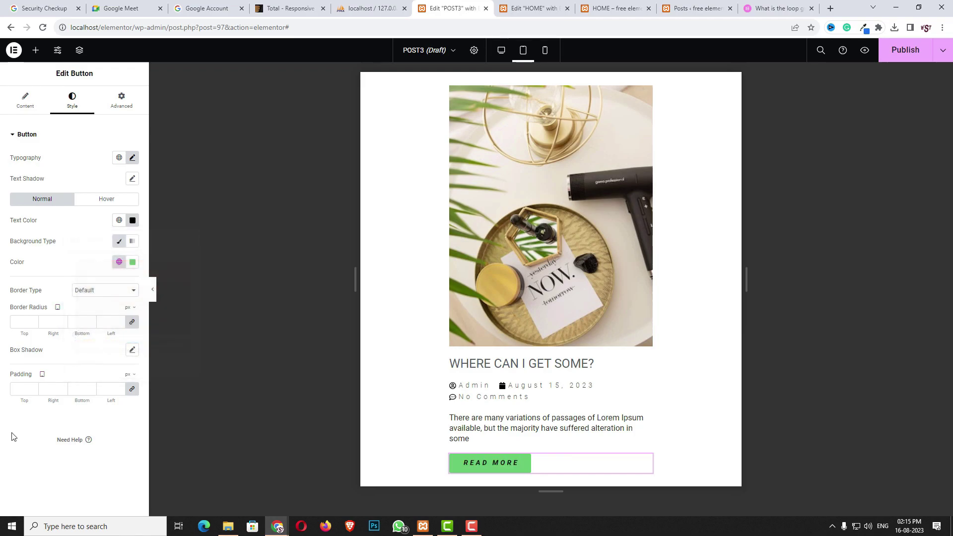
click(132, 262)
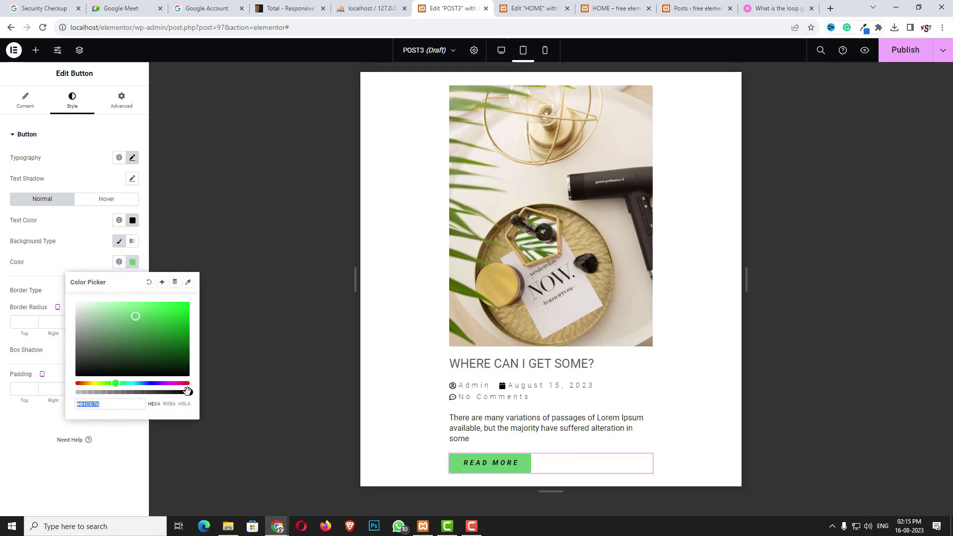
drag(188, 392, 63, 392)
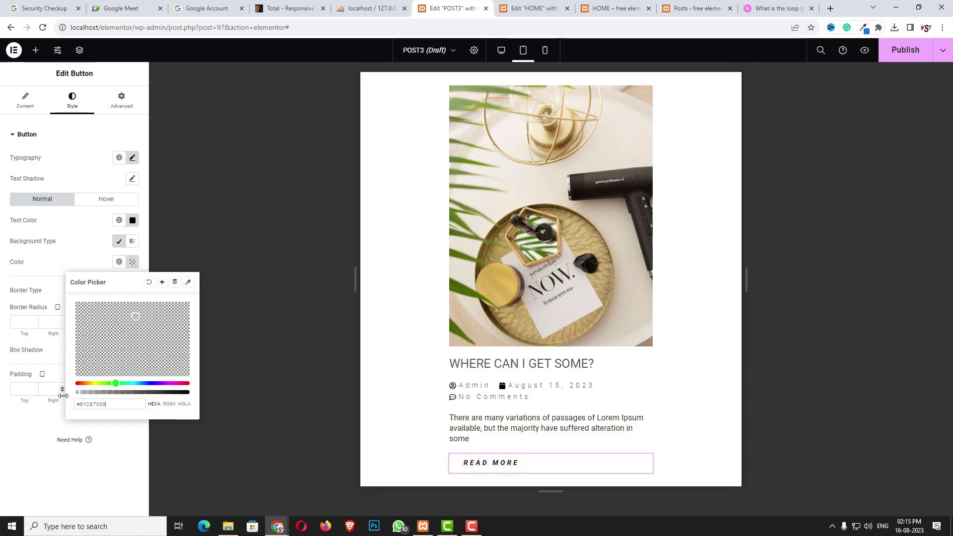
click(35, 439)
Step: Give the button's hover state a dark grey text color and the Float hover animation
click(113, 202)
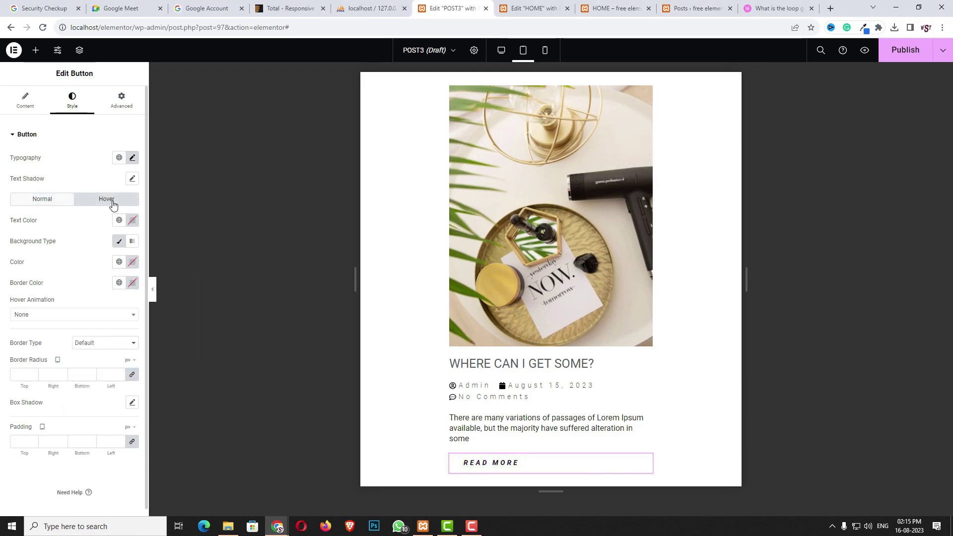
click(132, 220)
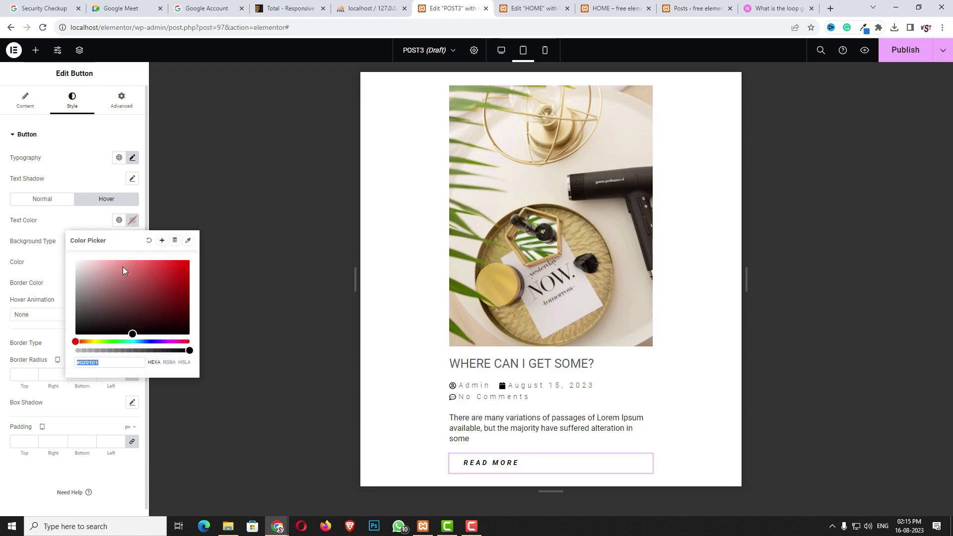
click(69, 308)
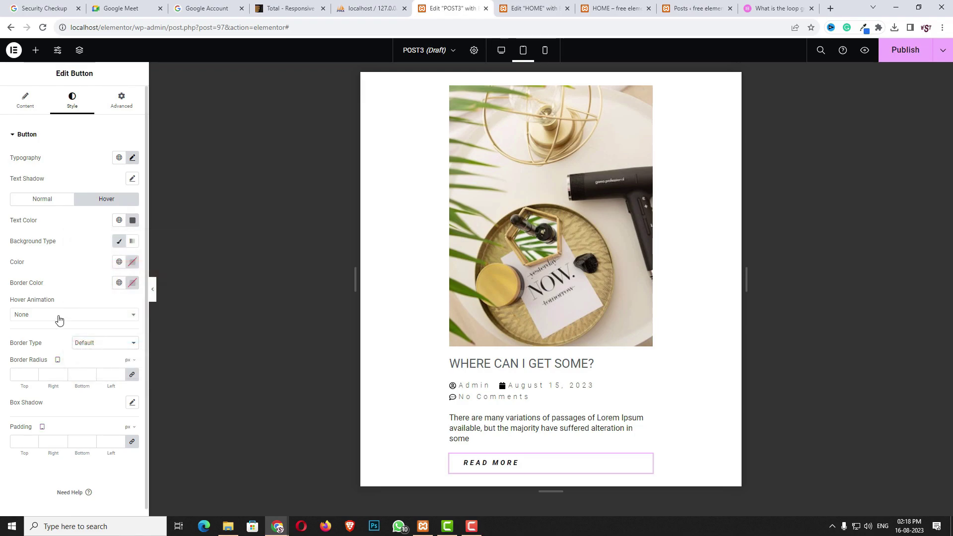
click(59, 316)
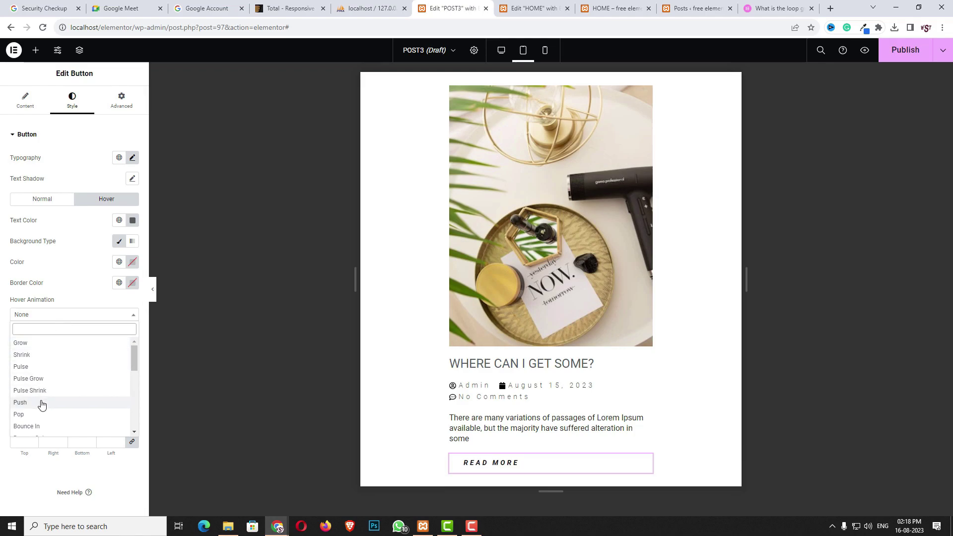
scroll(42, 405, down, 3)
click(34, 426)
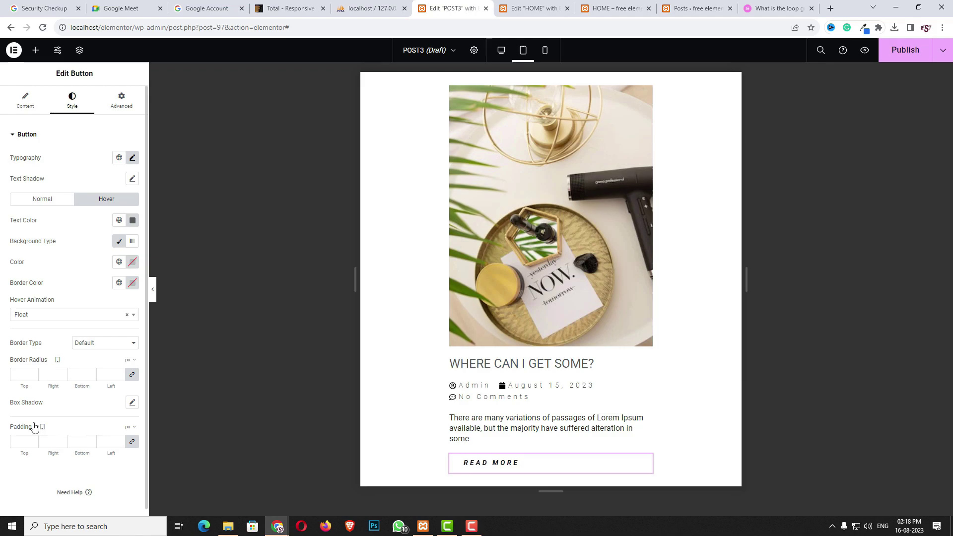
Step: Give the button a solid border with a 1 px bottom width only, and unlink its border radius values
click(104, 343)
click(97, 372)
click(91, 376)
text(1)
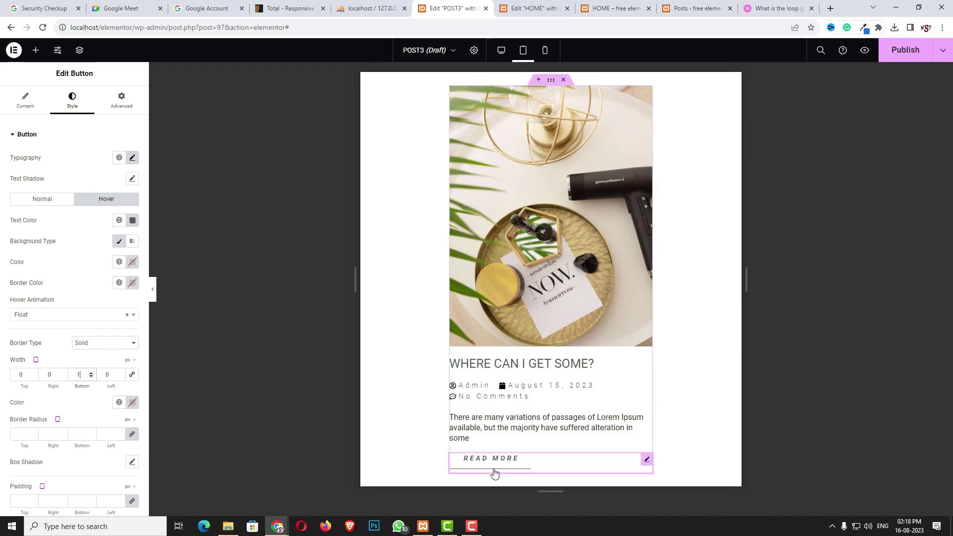
click(133, 436)
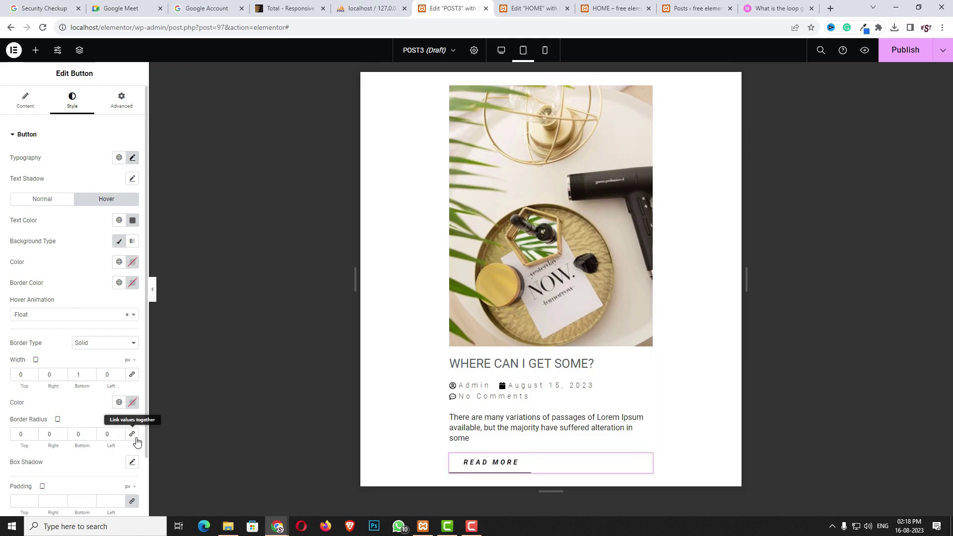
Step: Unlink the button's tablet padding values and set only the bottom padding to 4 px, with the other sides at 0
click(132, 502)
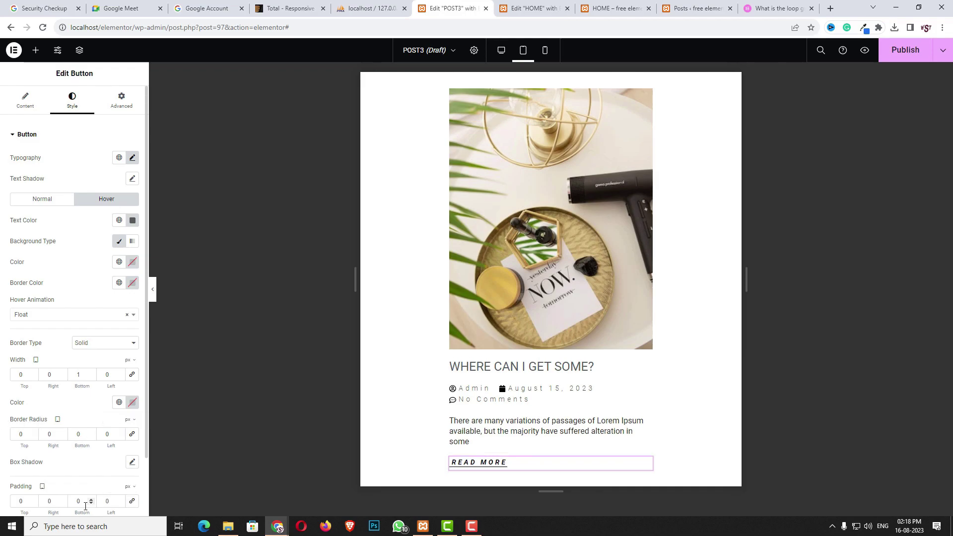
text(5)
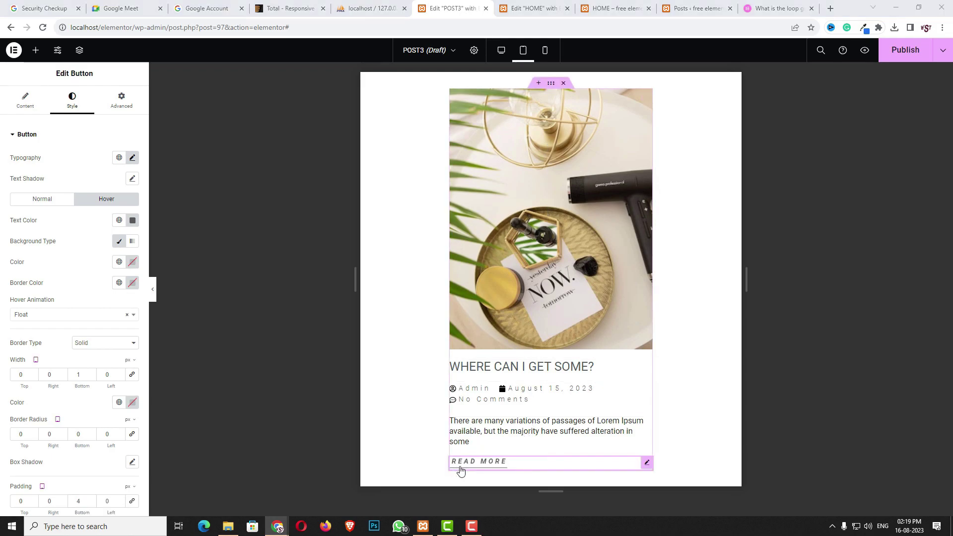
Step: For the desktop view, set the button's bottom border width to 1 px and bottom padding to 4 px, with all other sides and border radius 0
click(500, 50)
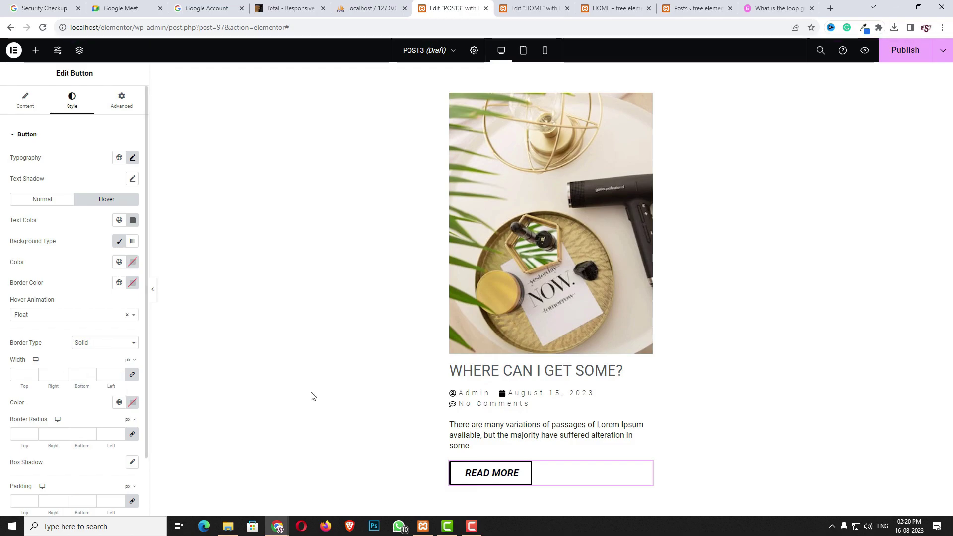
click(81, 375)
text(0)
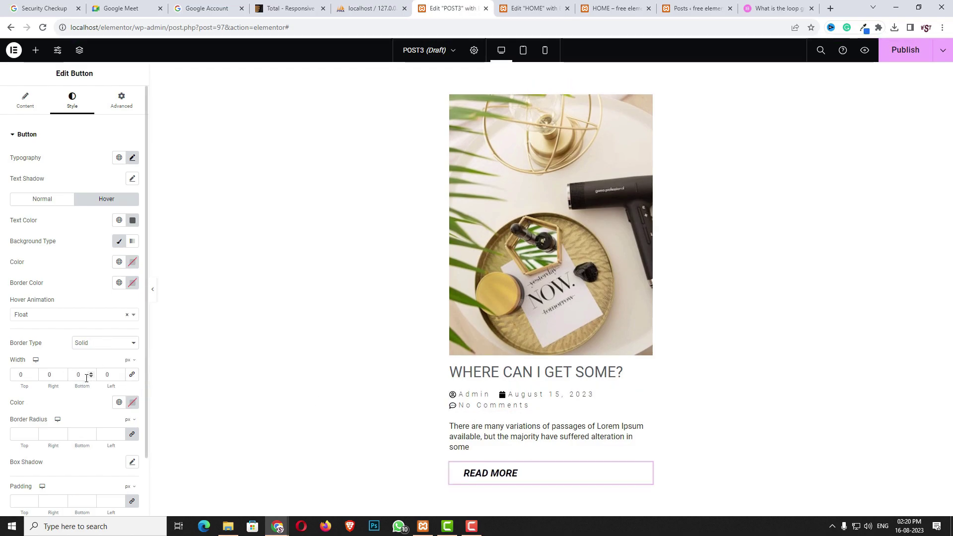
text(1)
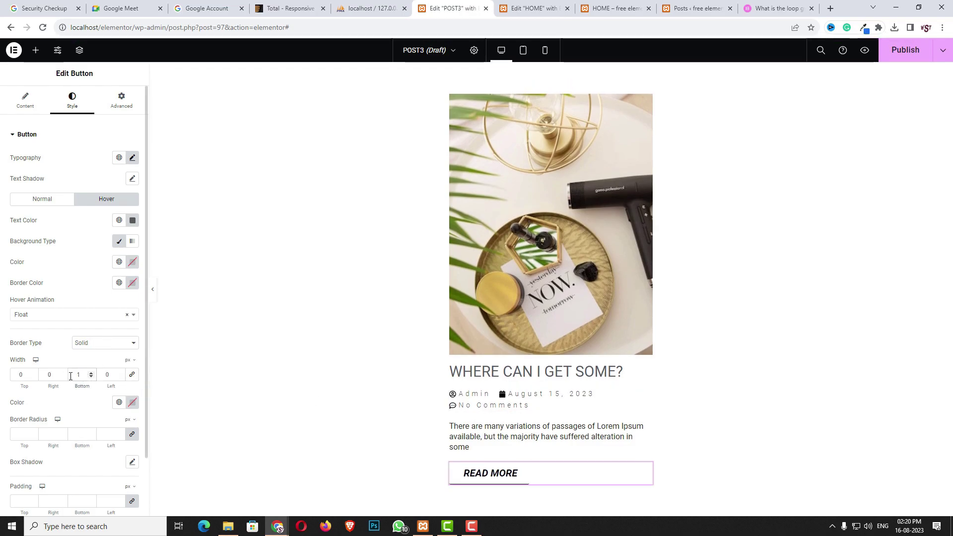
click(132, 501)
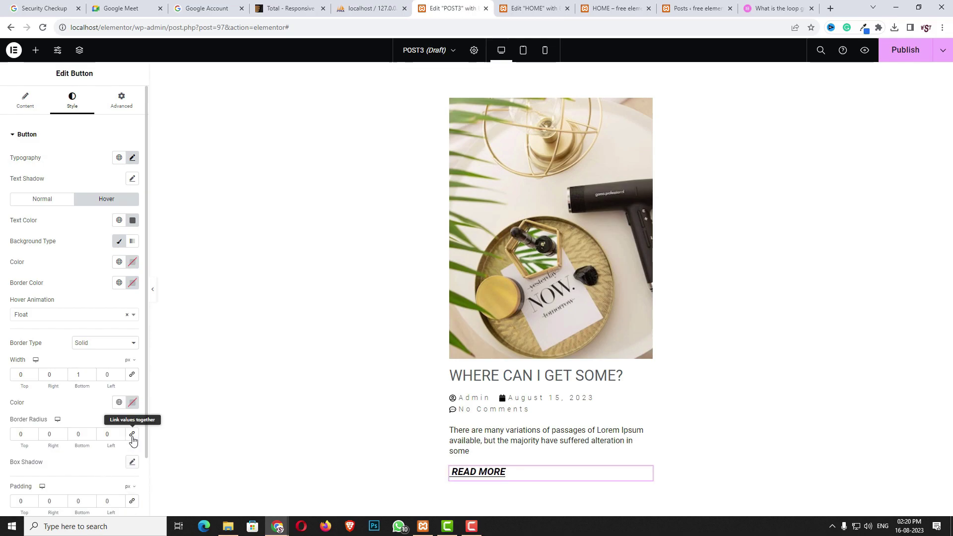
text(4)
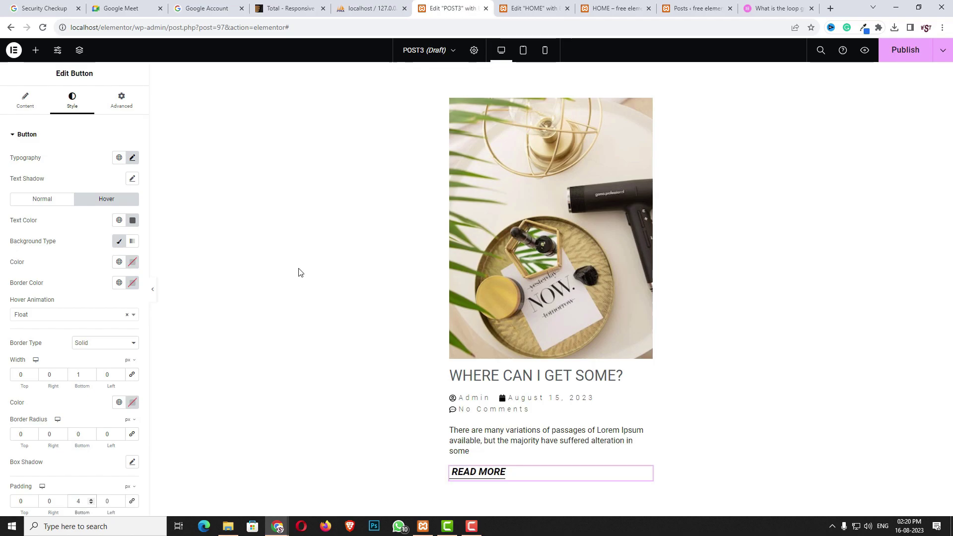
Step: Publish the POST3 template and open the LOOP page for editing with Elementor
click(908, 57)
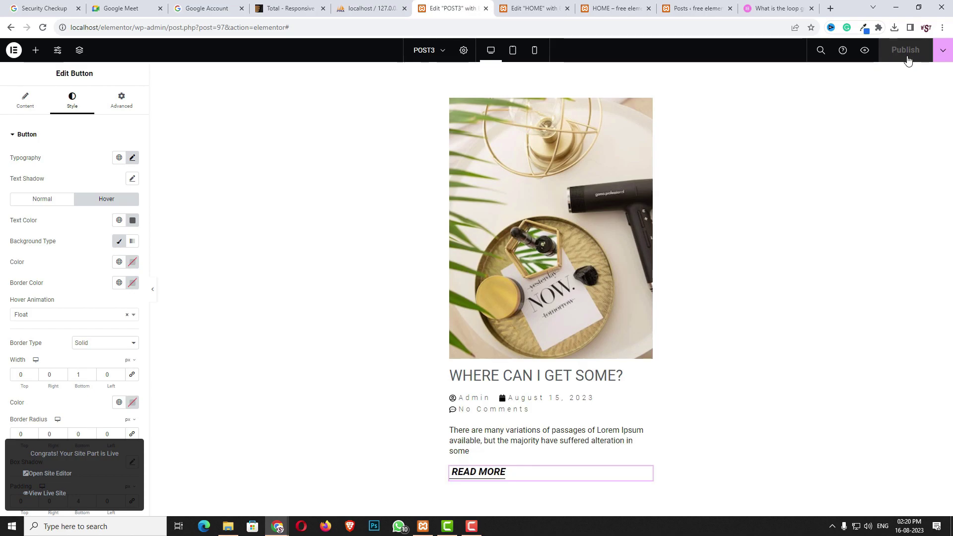
click(13, 50)
click(57, 170)
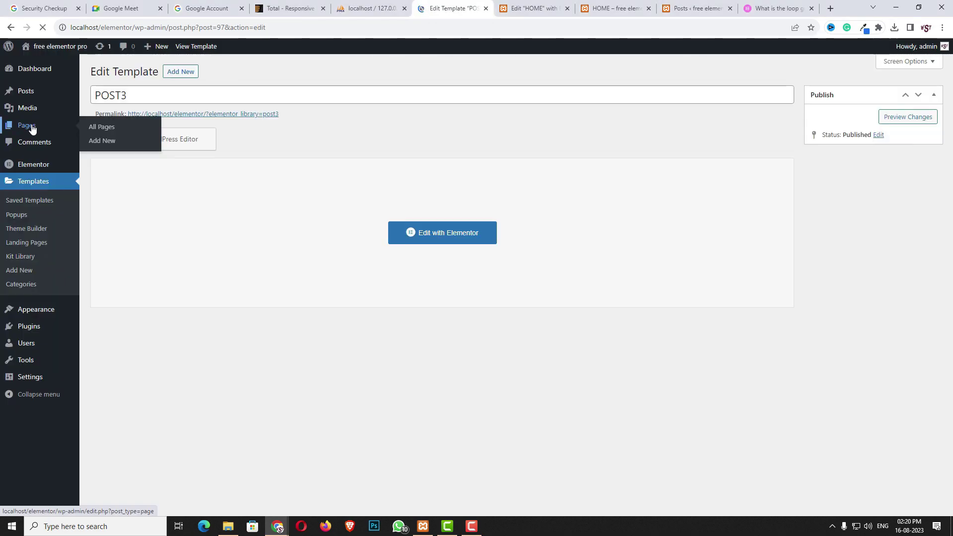
click(32, 128)
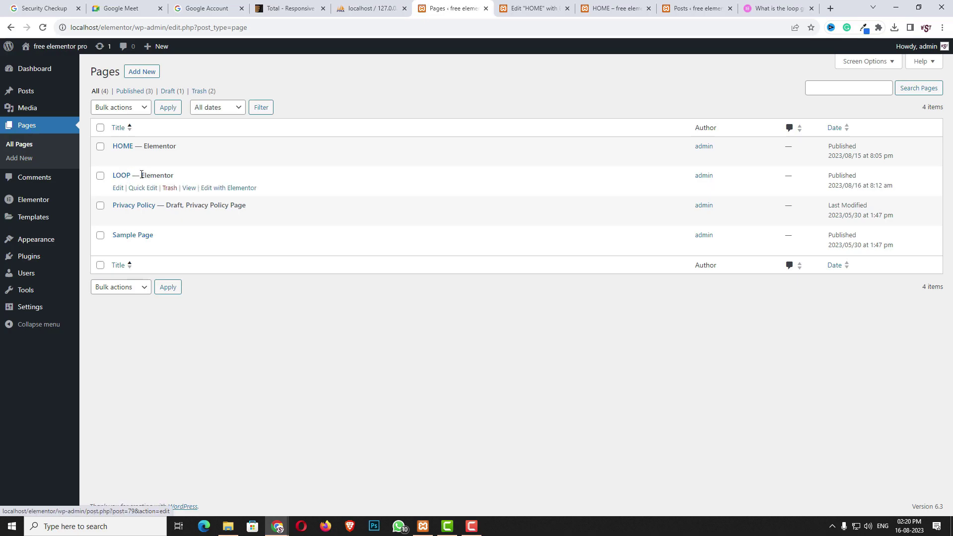
click(229, 189)
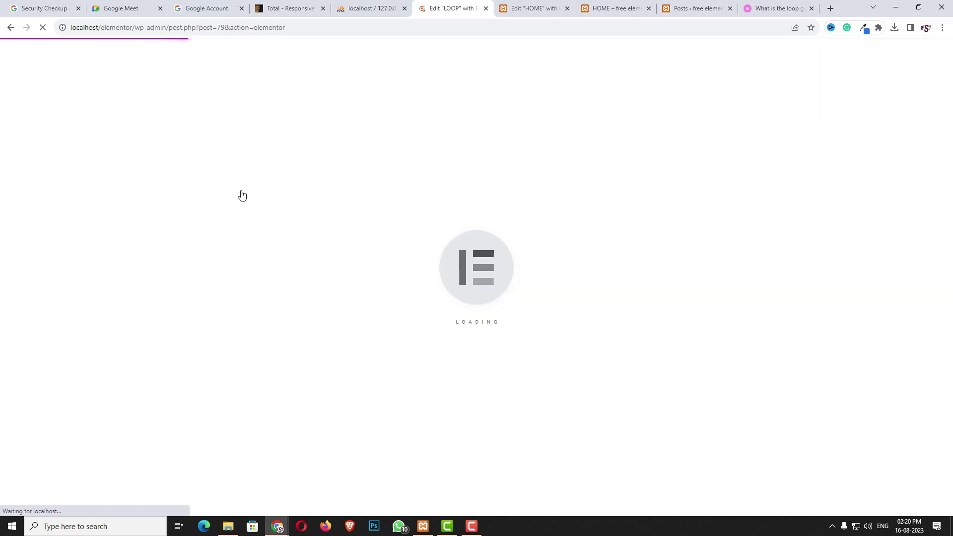
Step: Assign the POST3 template to the LOOP page's Loop Grid and look over the rendered posts
click(416, 301)
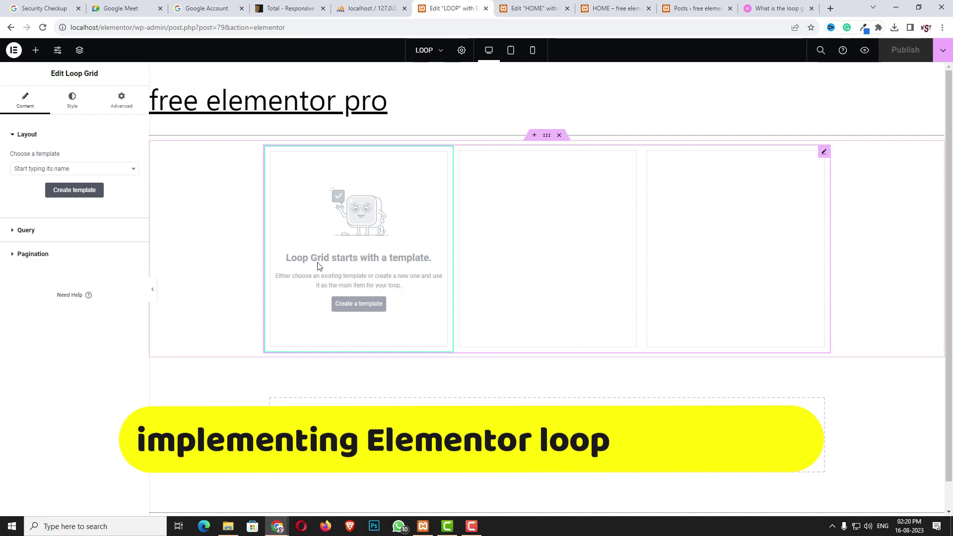
click(118, 172)
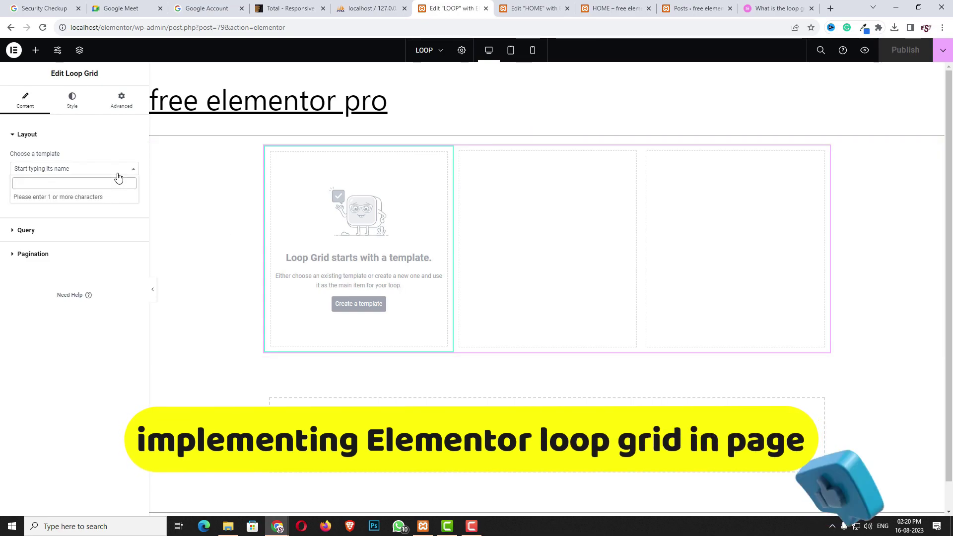
text(POS)
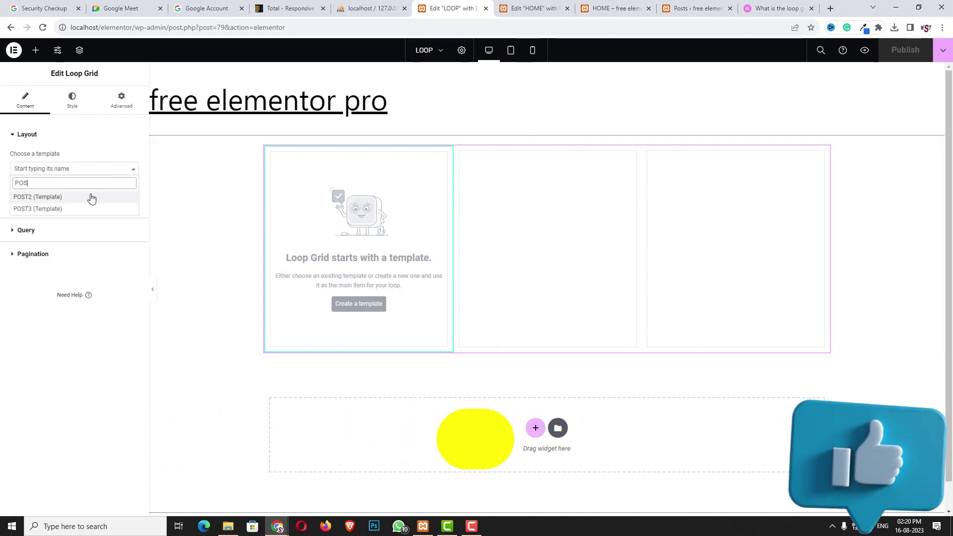
click(41, 209)
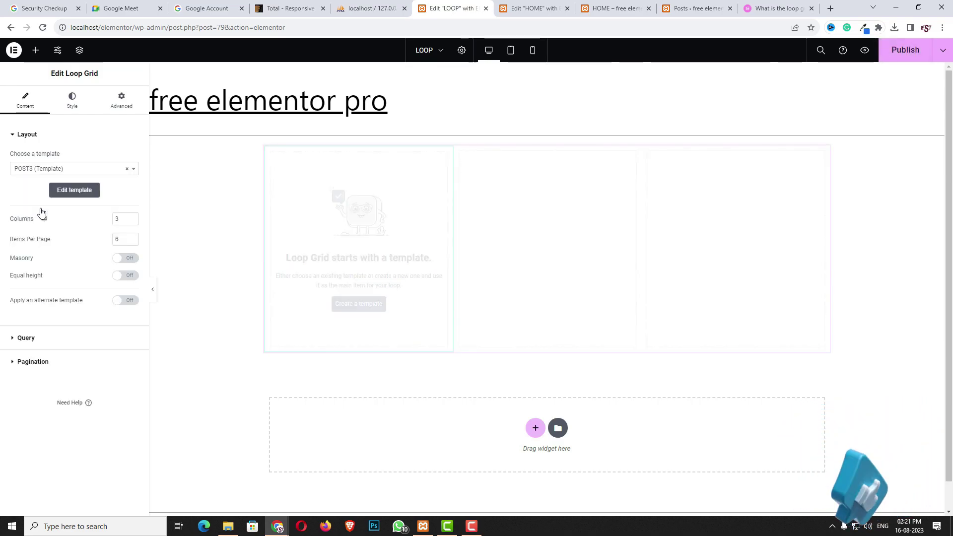
scroll(521, 323, down, 5)
scroll(520, 323, up, 3)
scroll(670, 403, down, 4)
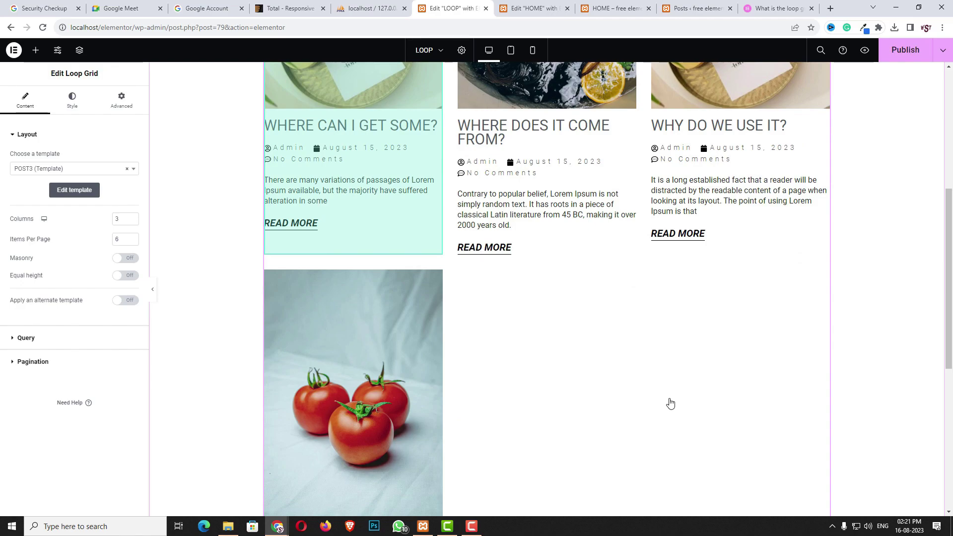
scroll(670, 403, up, 6)
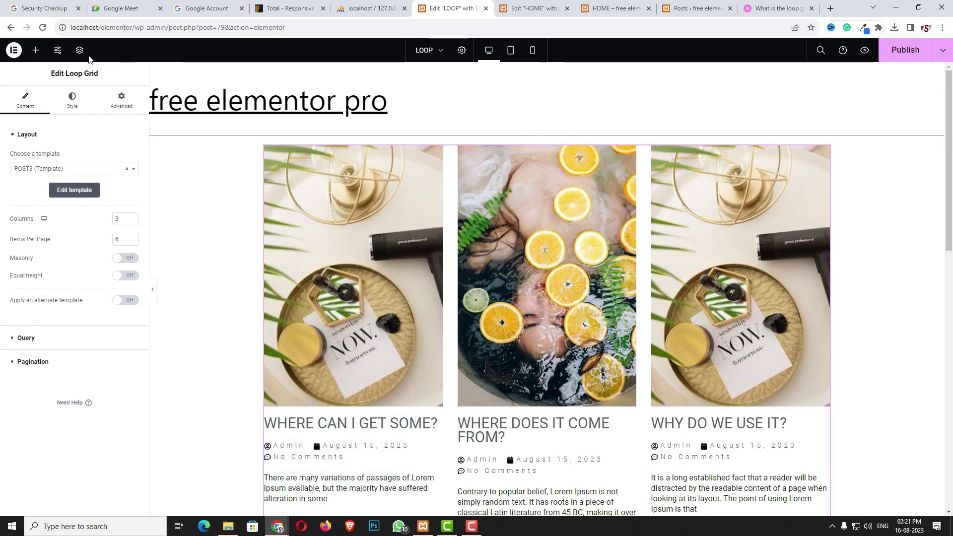
Step: Add a Taxonomy Filter widget above the Loop Grid
click(35, 50)
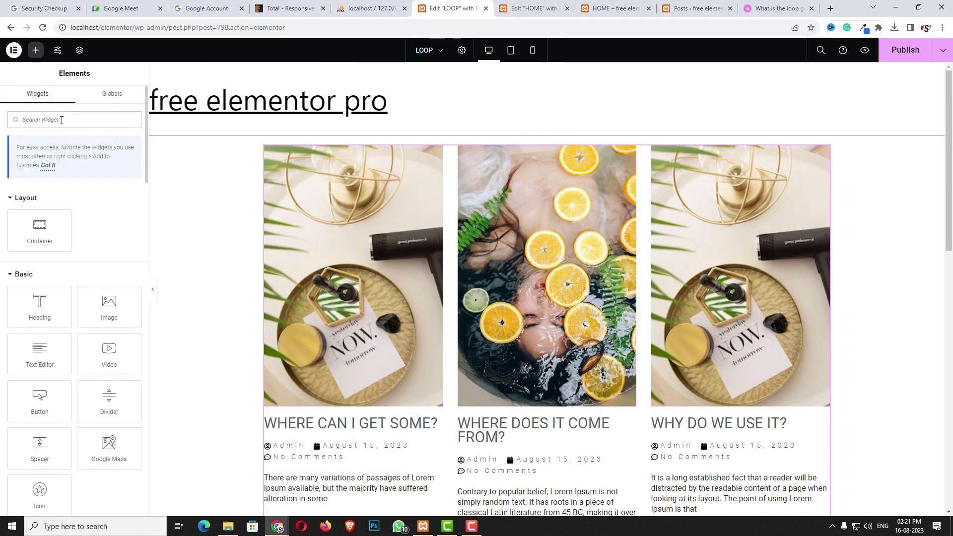
text(TAX)
drag(110, 250, 353, 153)
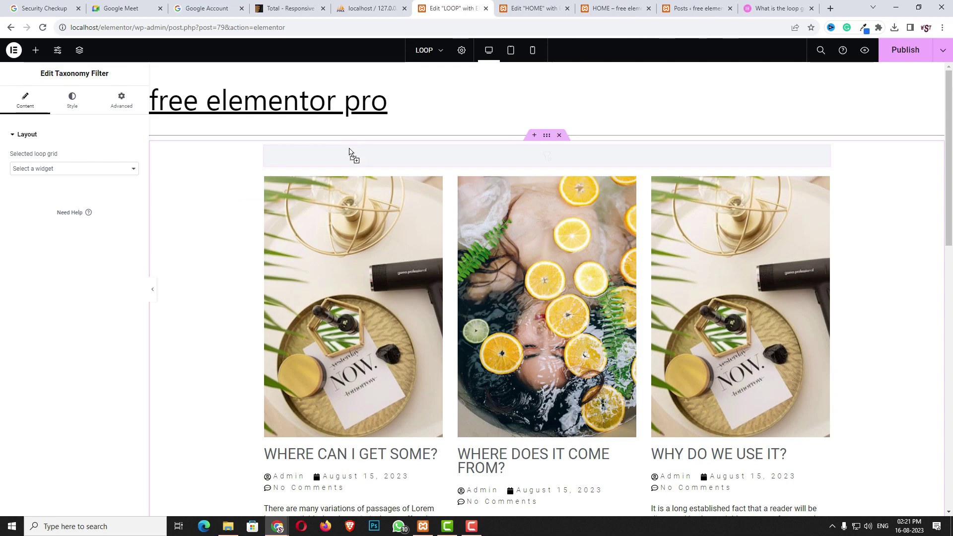
Step: Link the Taxonomy Filter to Loop Grid 1, filter by Categories and align its items to the start
click(30, 168)
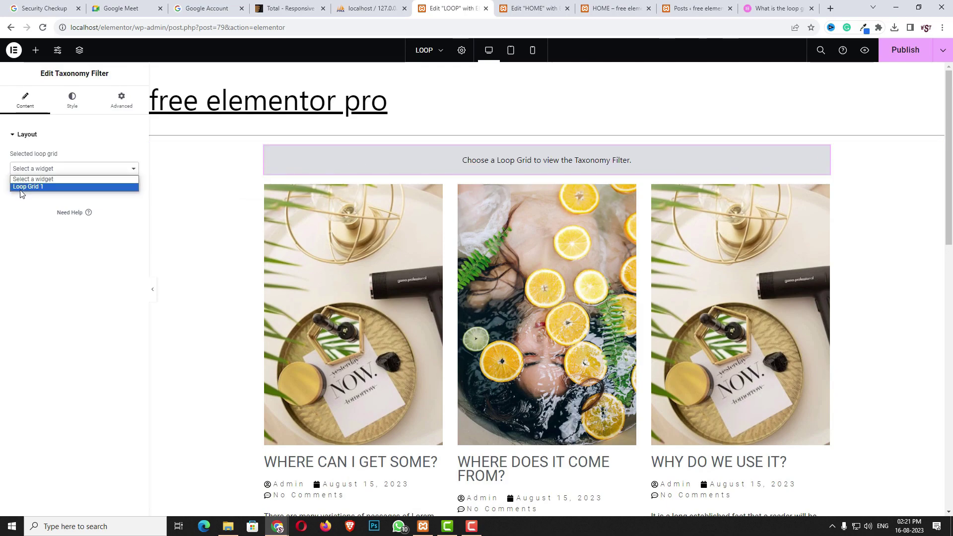
click(48, 187)
click(48, 200)
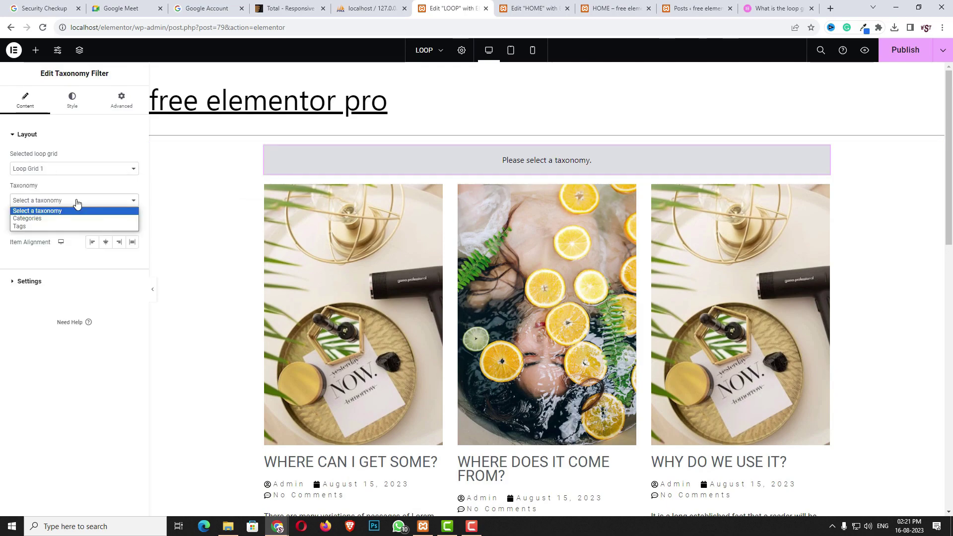
click(42, 217)
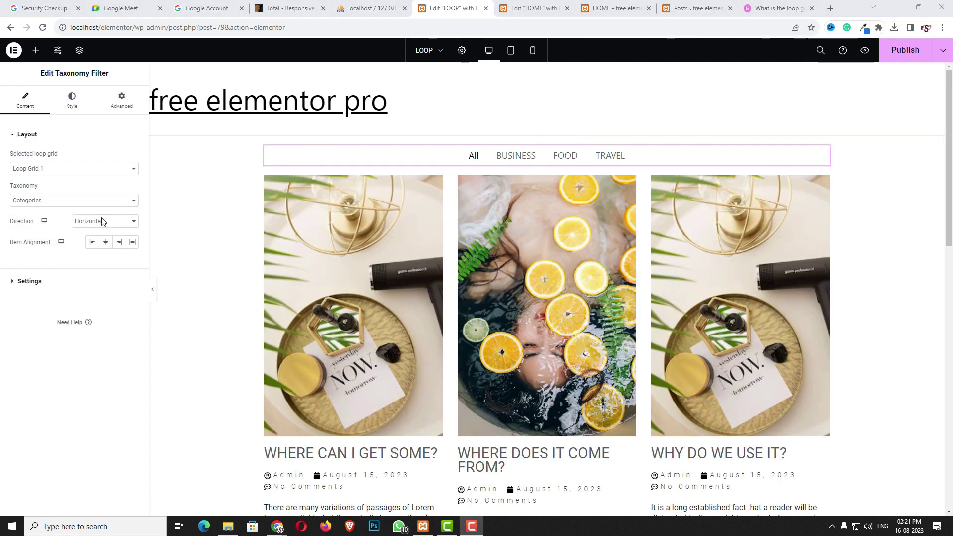
click(93, 243)
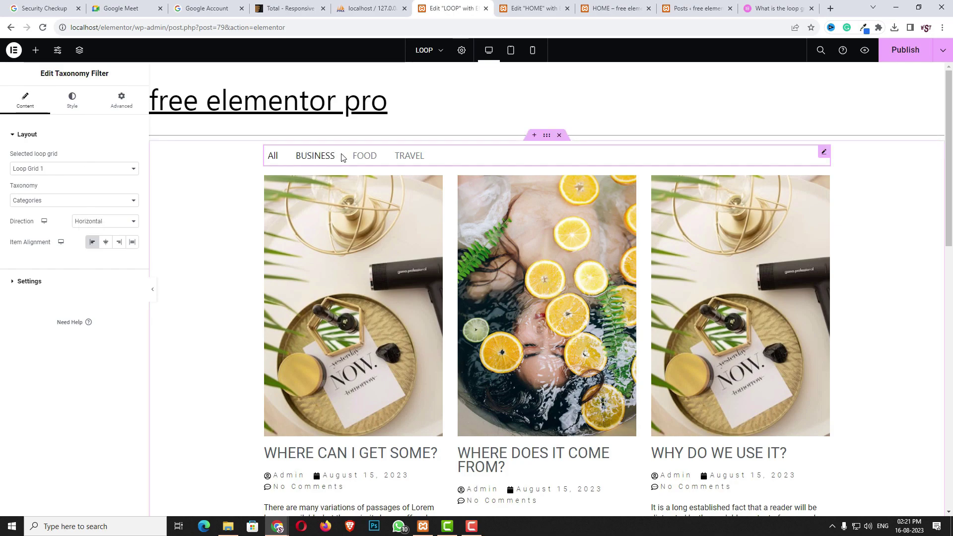
Step: Set the hover text color of the Taxonomy Filter items to black
click(72, 102)
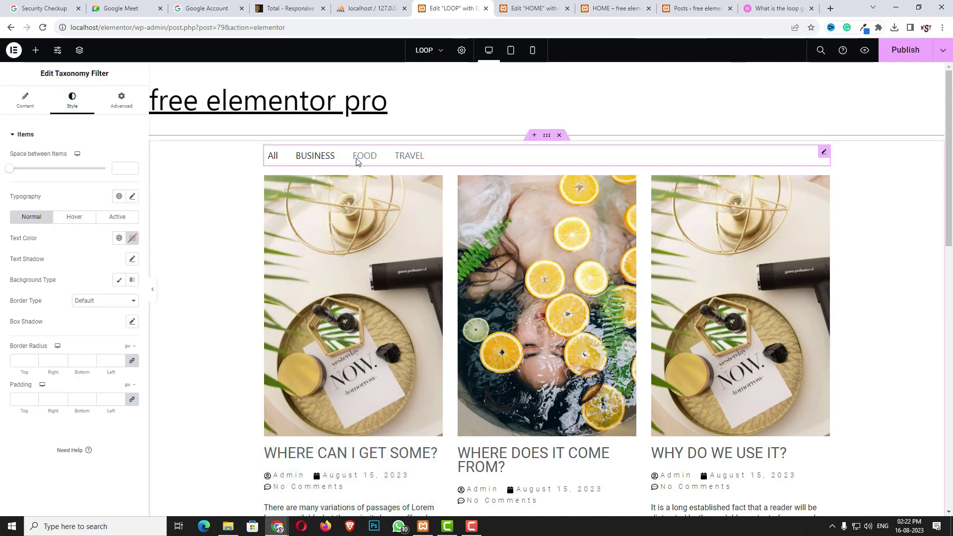
click(80, 219)
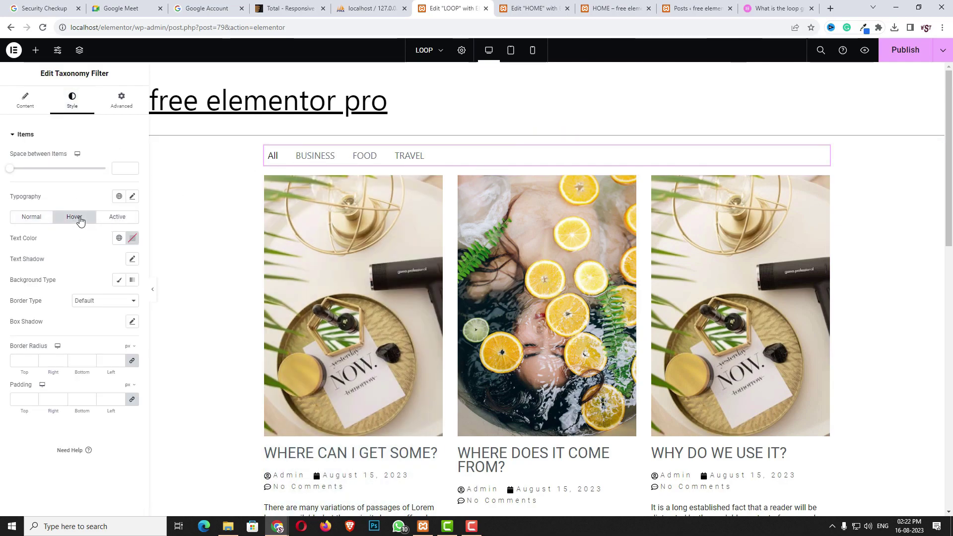
click(132, 239)
drag(119, 330, 189, 291)
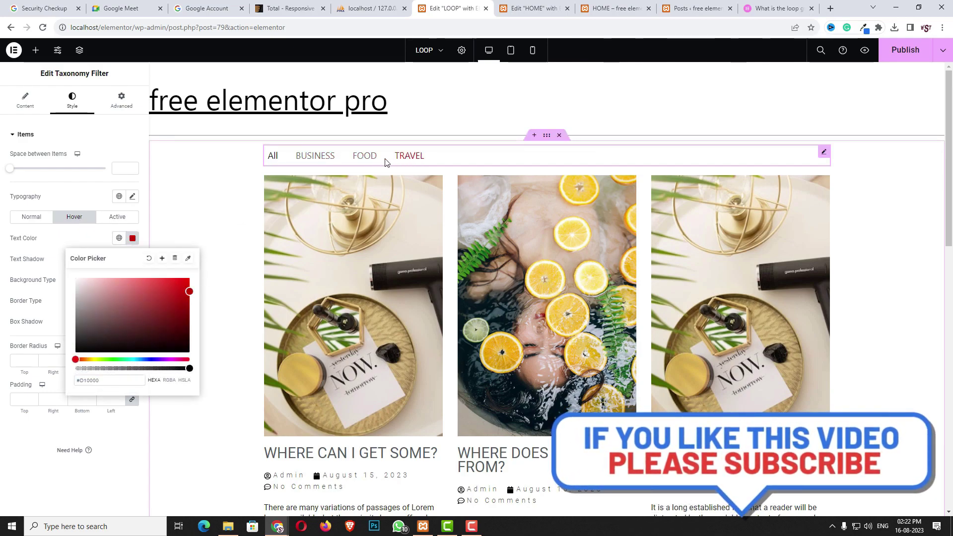
click(33, 454)
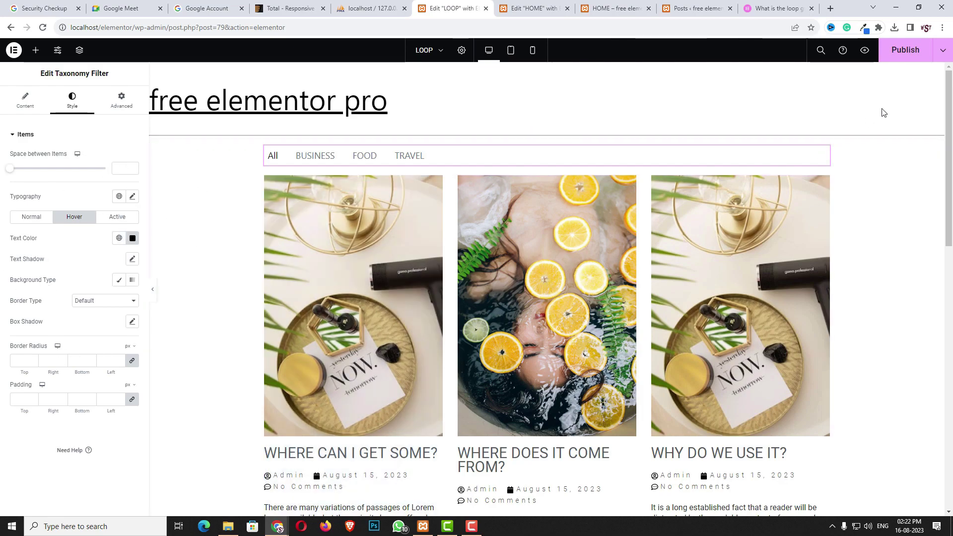
Step: Publish the LOOP page and exit the editor to the WordPress pages list
click(906, 54)
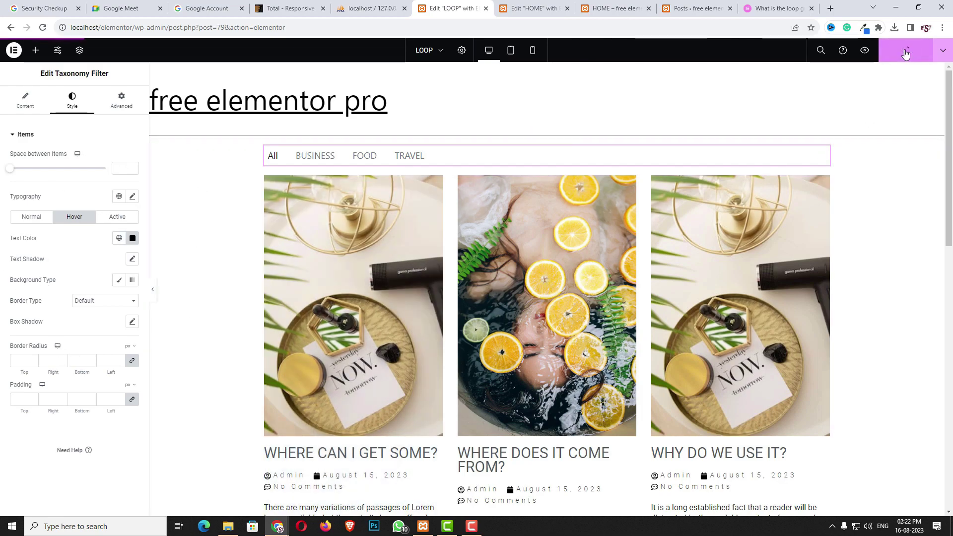
click(14, 50)
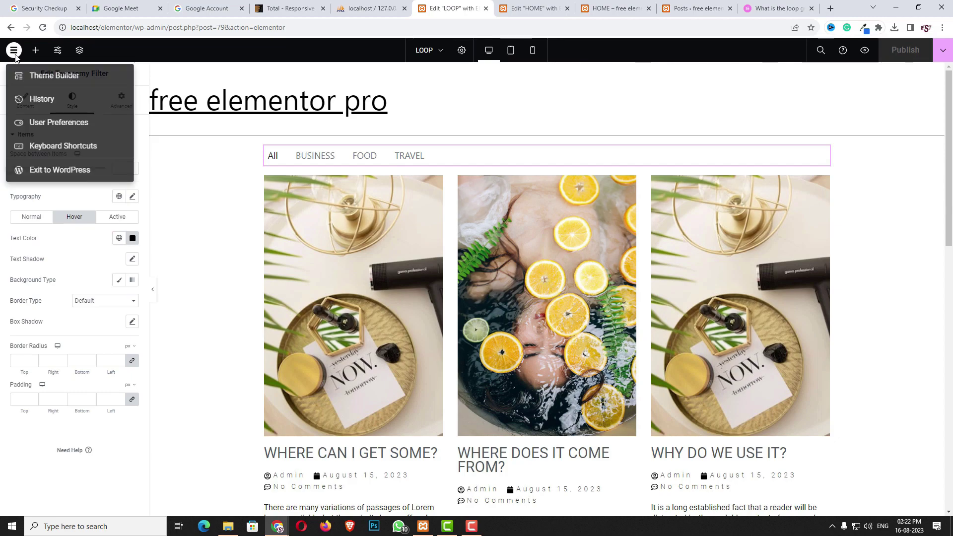
click(64, 178)
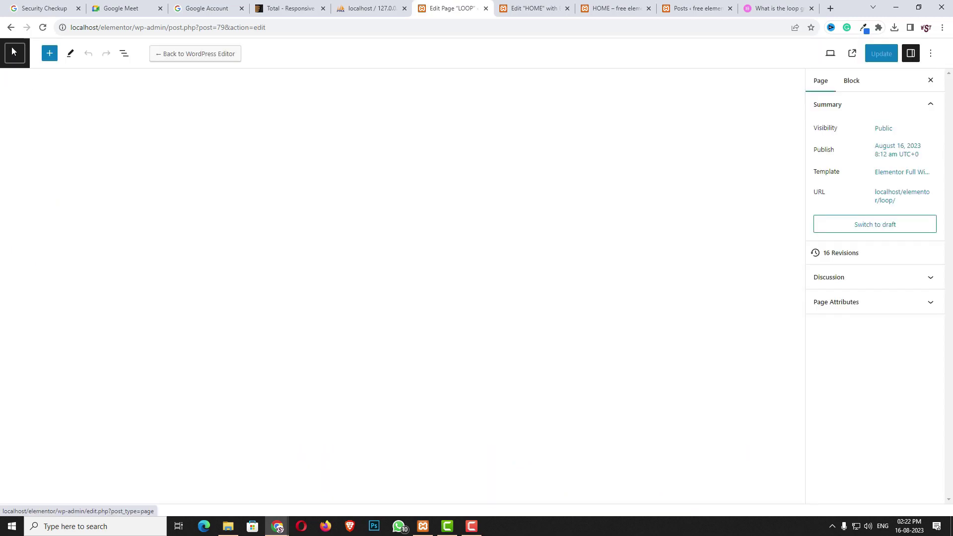
click(13, 53)
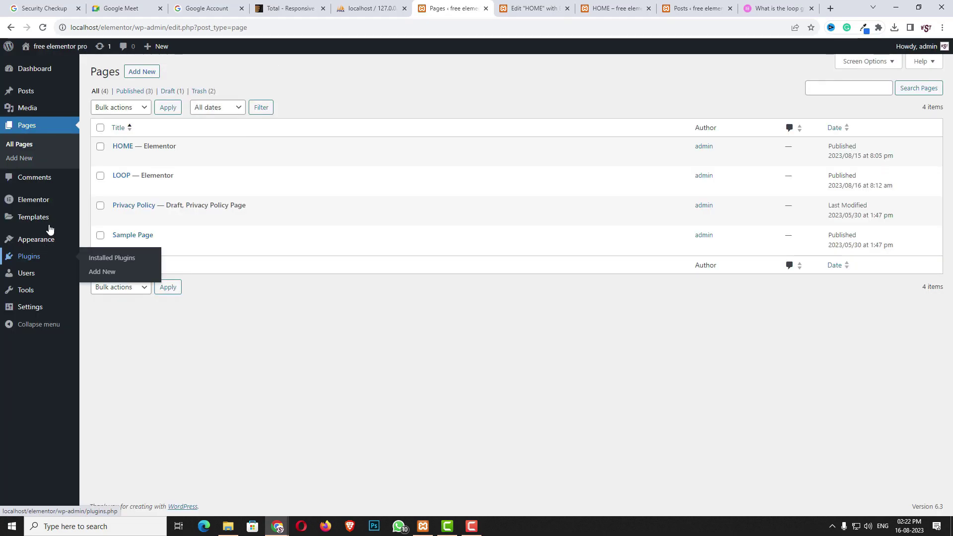
Step: Open Elementor's feature settings and examine the Taxonomy Filter experiment's activation options and the stable features
mouse_move(46, 204)
click(97, 203)
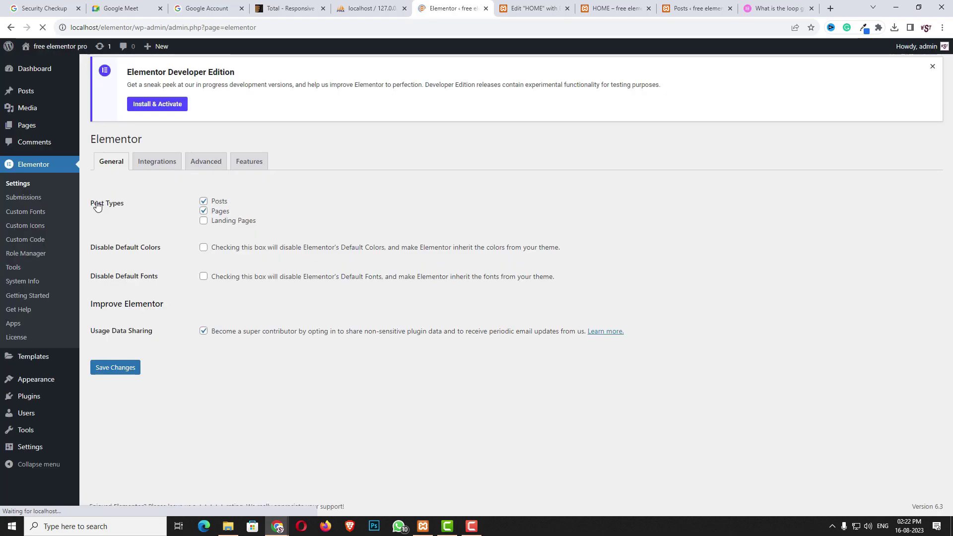
click(251, 182)
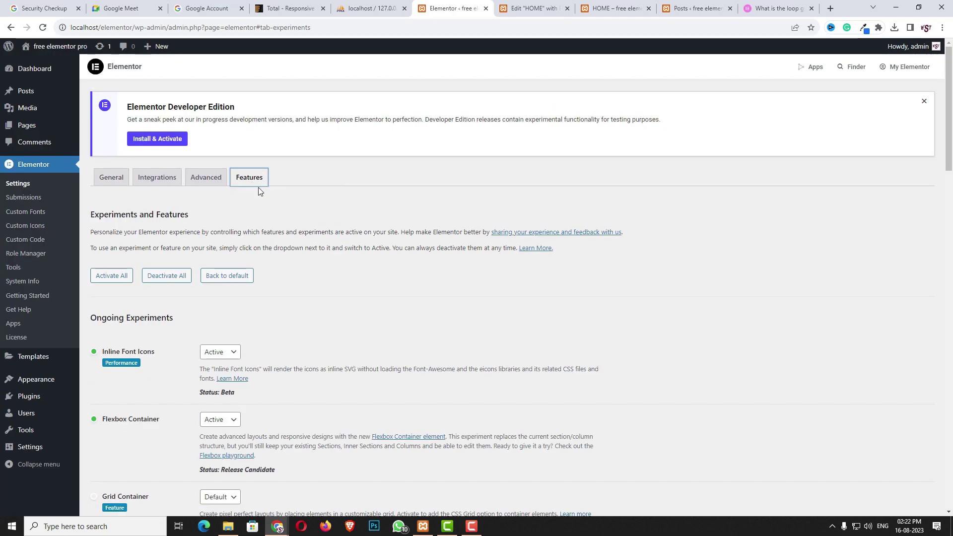
scroll(447, 316, down, 3)
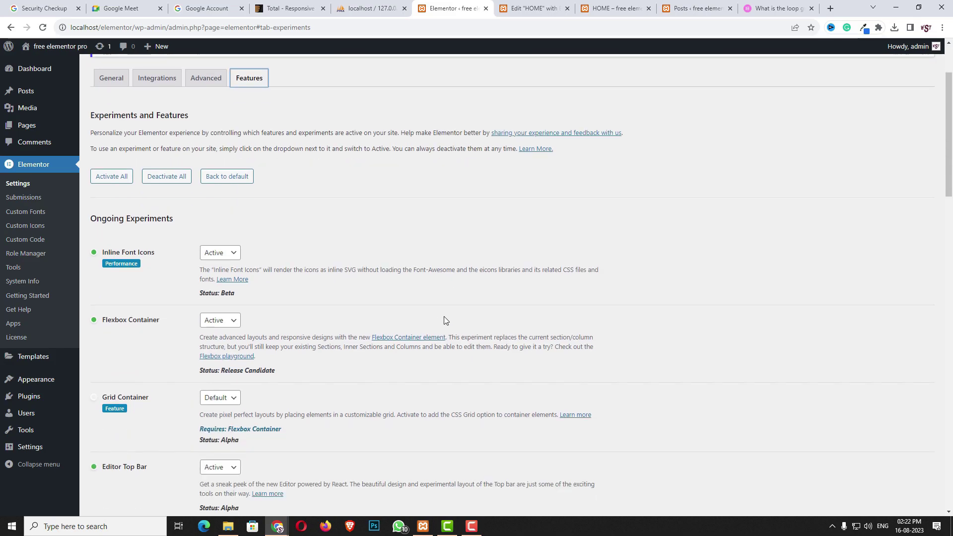
scroll(438, 321, down, 9)
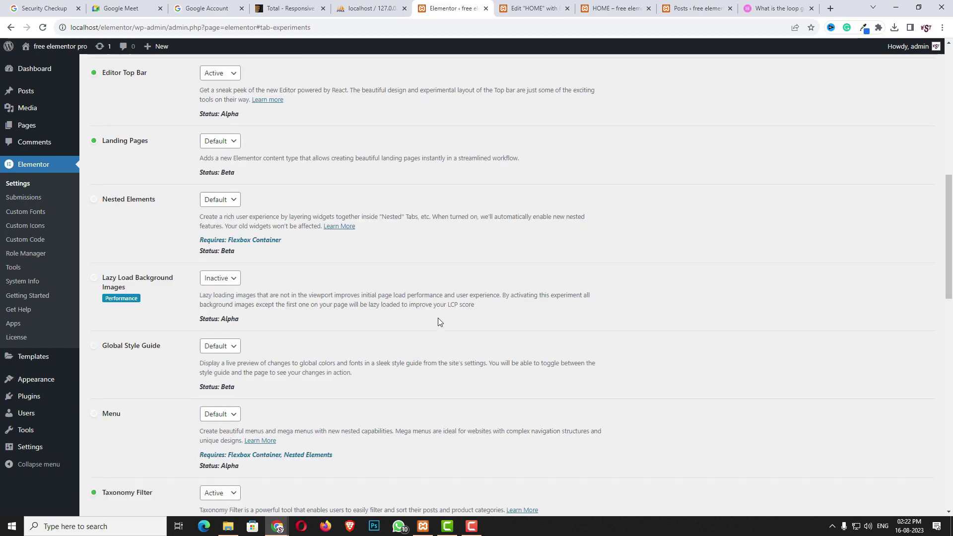
scroll(370, 266, down, 2)
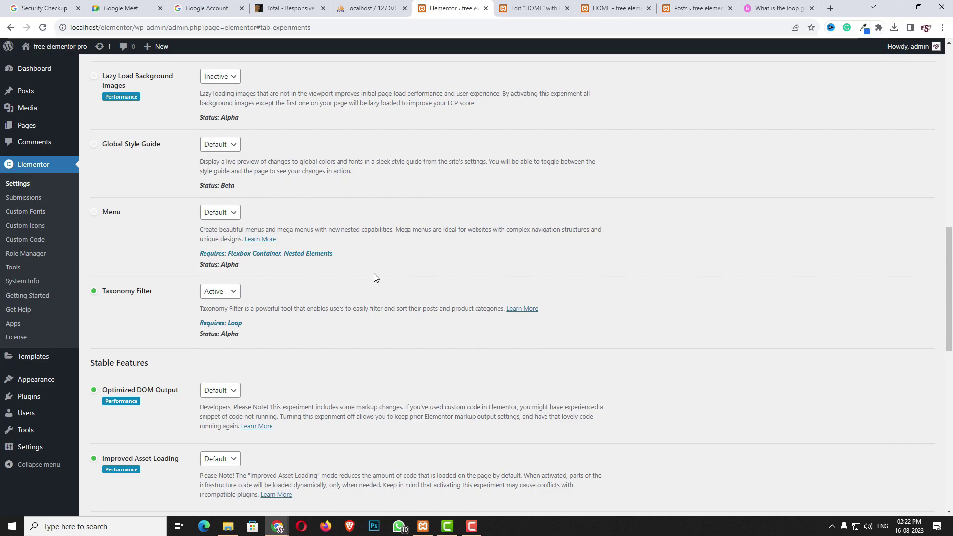
click(238, 296)
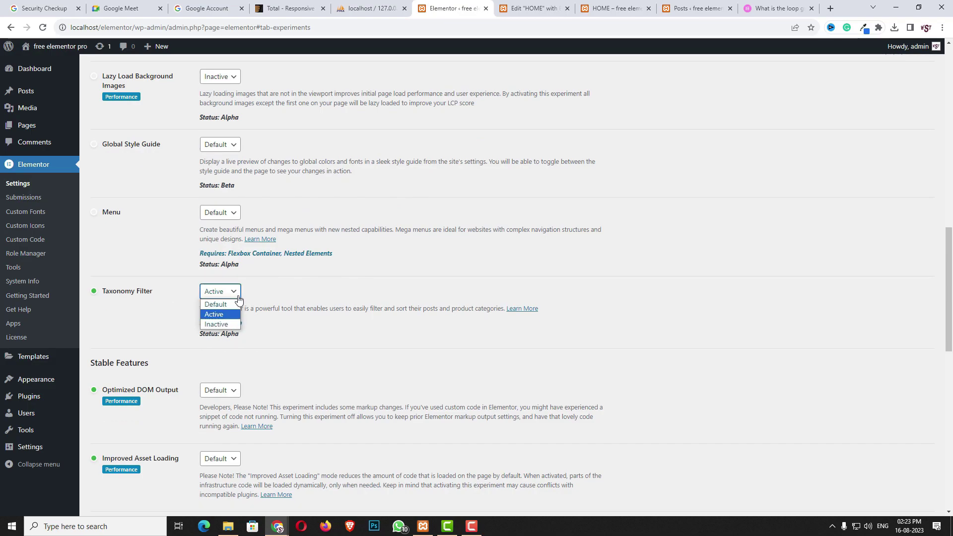
click(275, 292)
scroll(298, 288, down, 10)
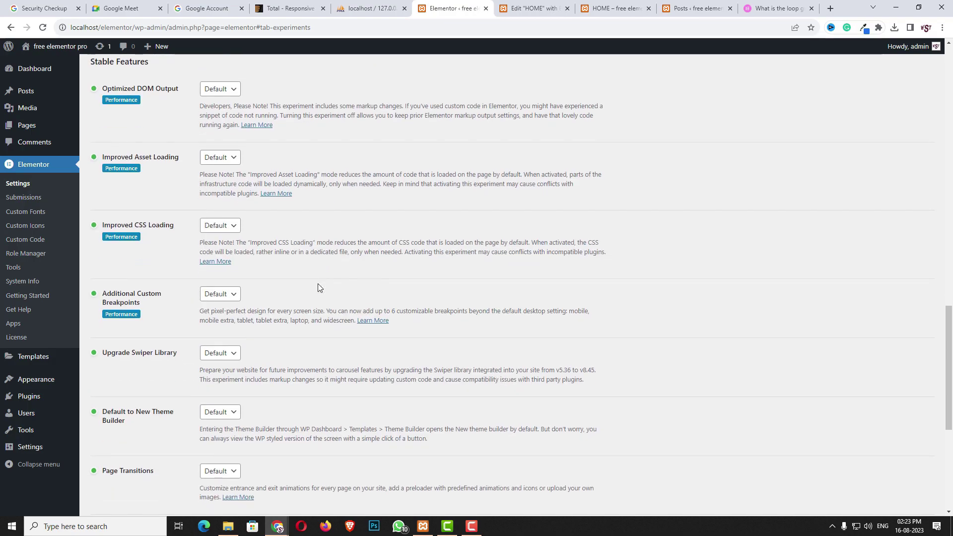
scroll(321, 291, down, 3)
scroll(321, 292, up, 7)
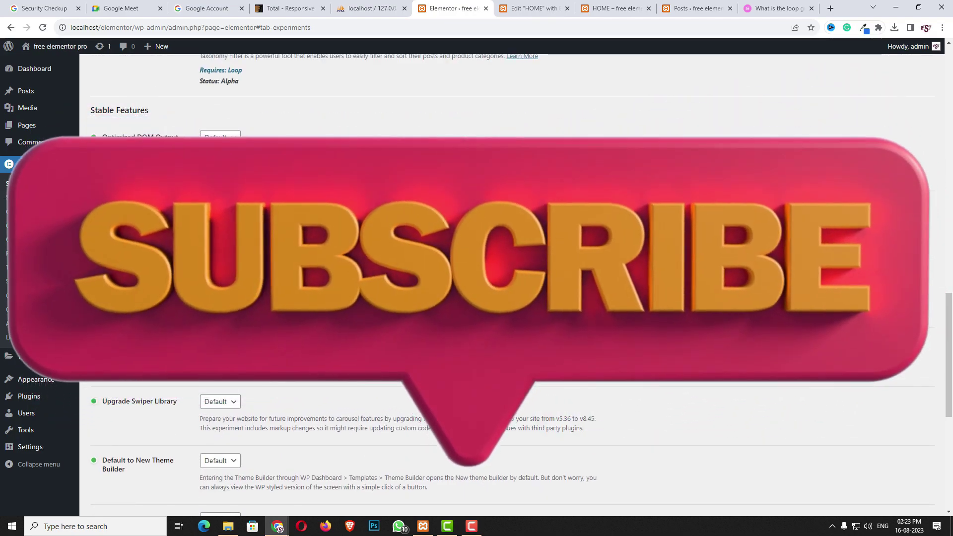
scroll(320, 292, up, 1)
scroll(322, 292, up, 2)
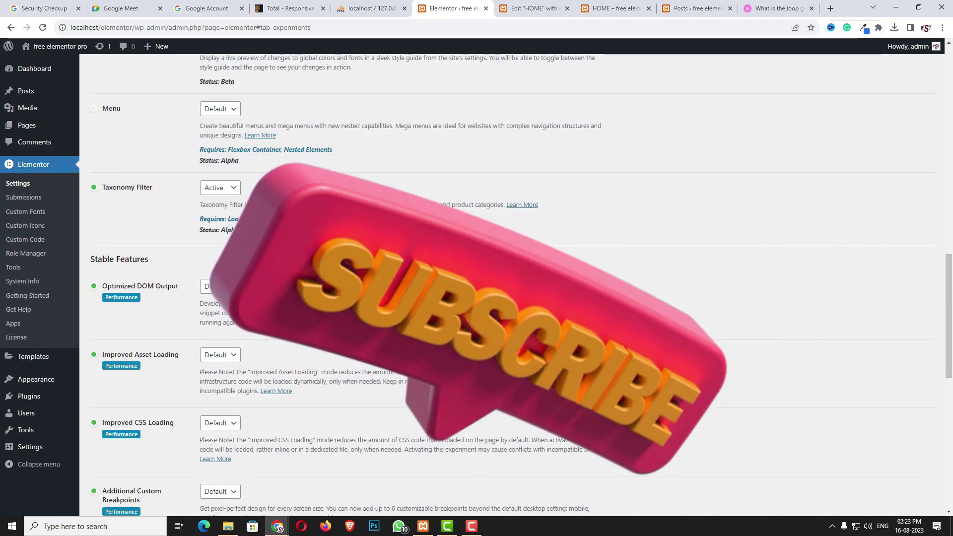